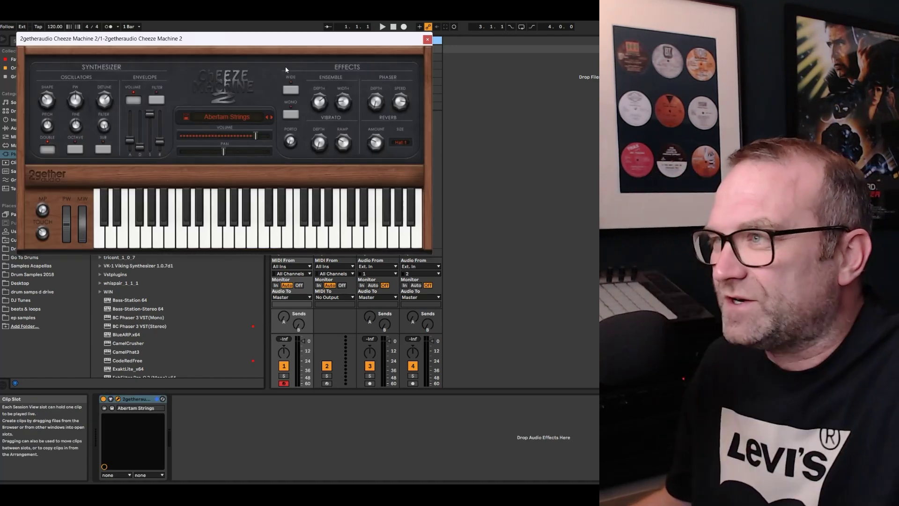
- Move the Cheeze Machine 2 window clear of the track headers and load the Raschera Pad preset from the Pads category
drag(243, 39, 357, 112)
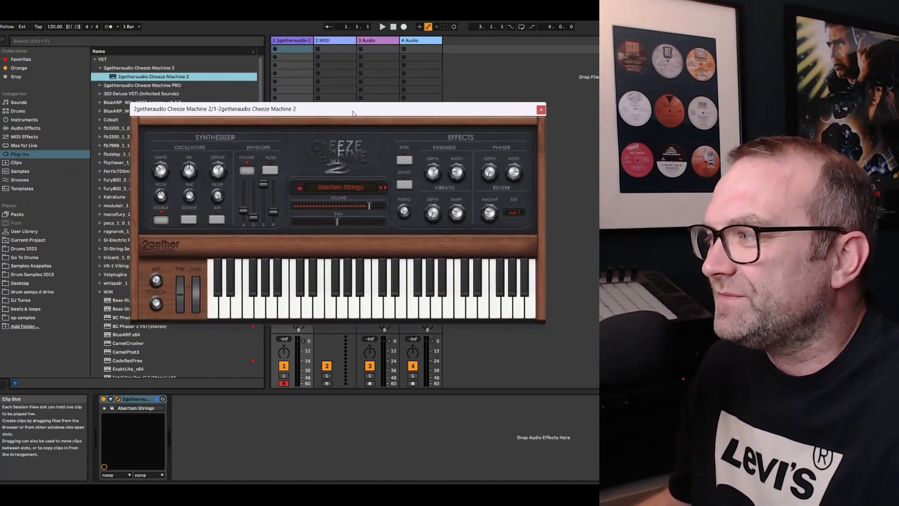
click(324, 184)
mouse_move(350, 193)
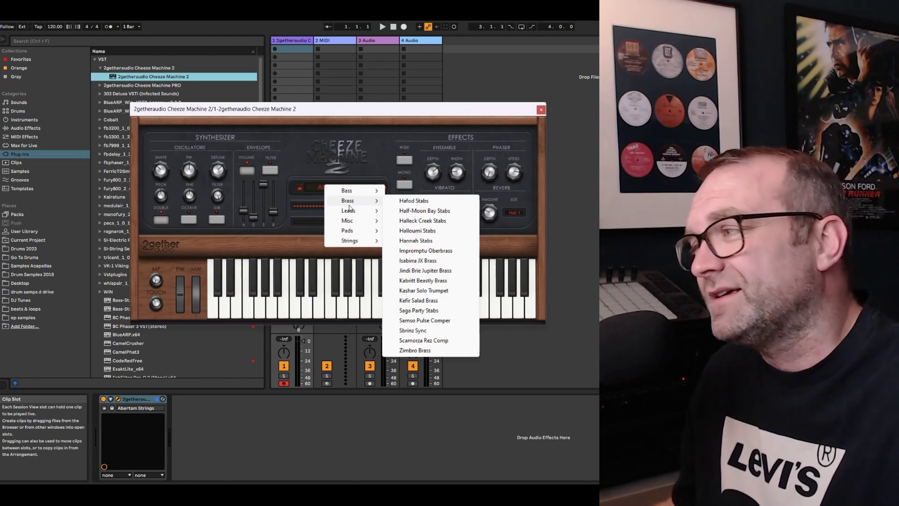
mouse_move(351, 222)
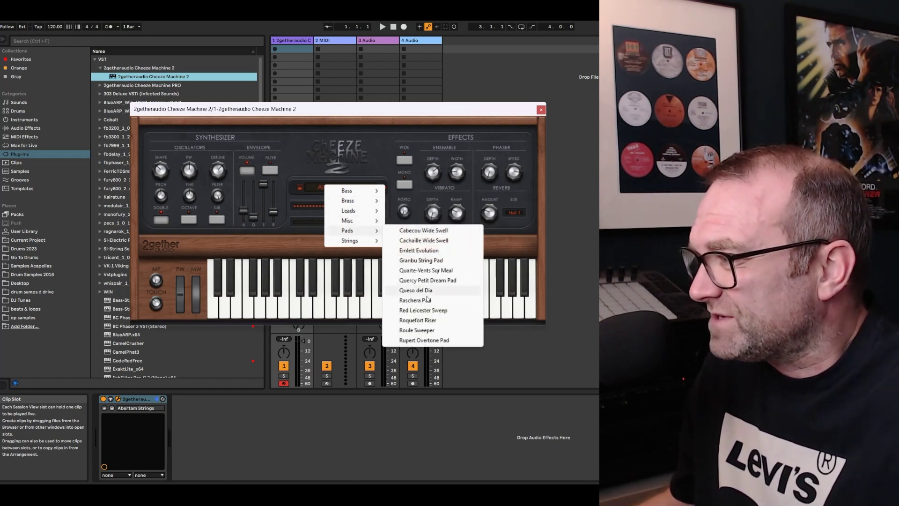
click(415, 301)
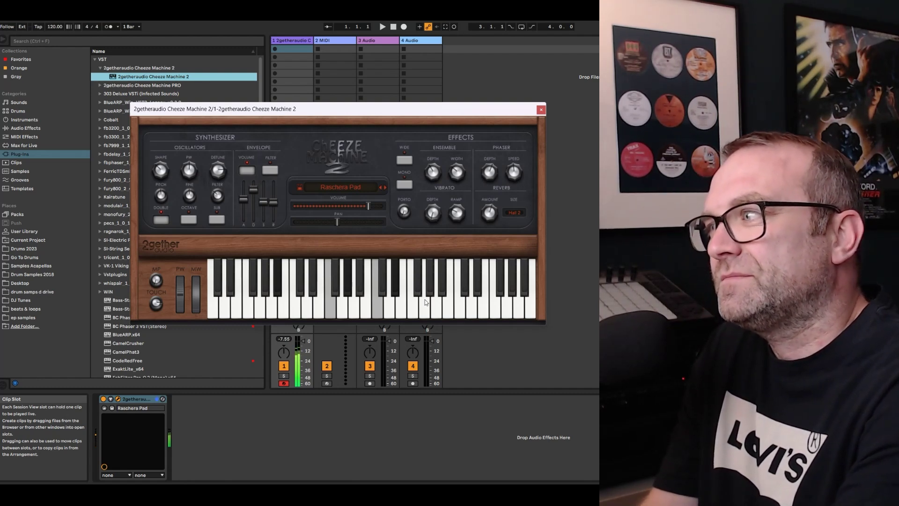
- Audition two more Pads presets: Quarte-Vents Sqr Meal and Red Leicester Sweep
click(346, 185)
mouse_move(375, 230)
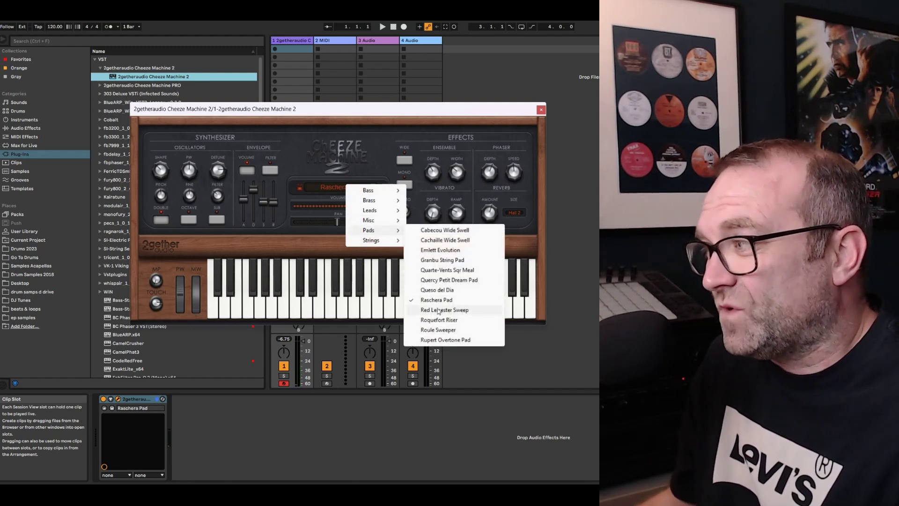
click(439, 270)
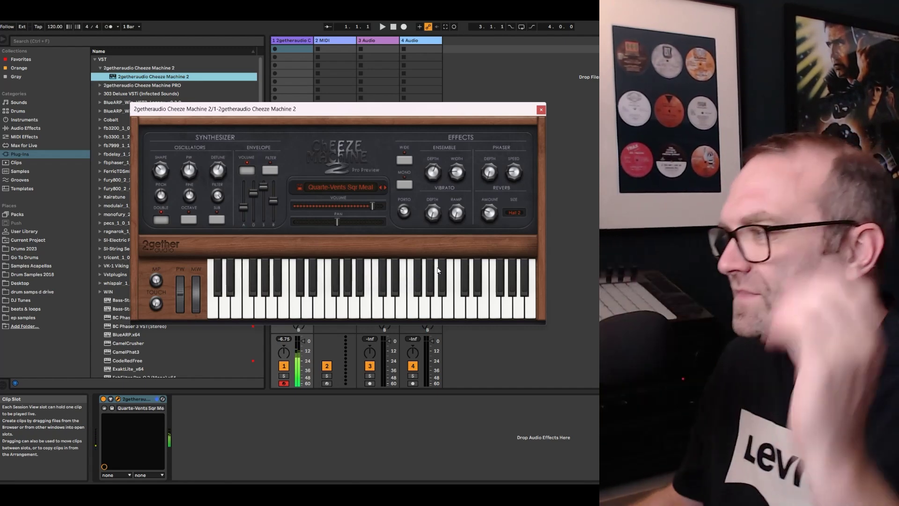
click(344, 188)
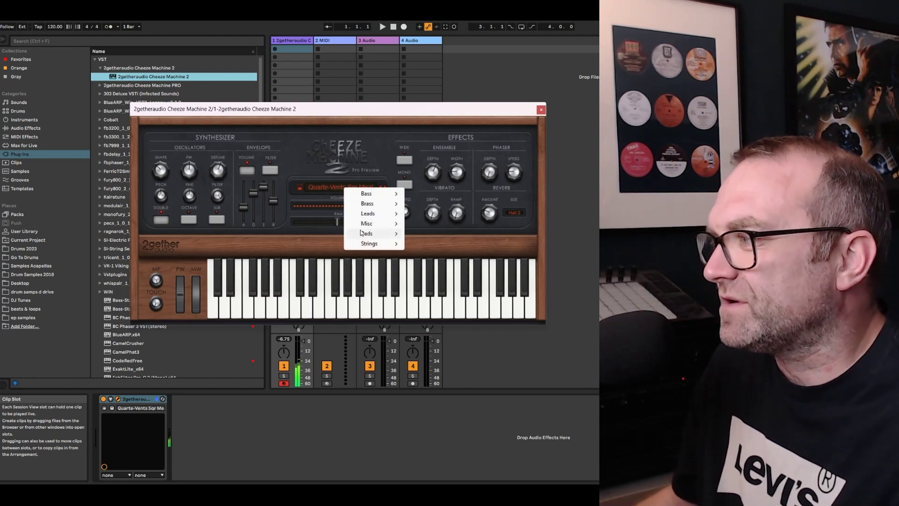
mouse_move(370, 233)
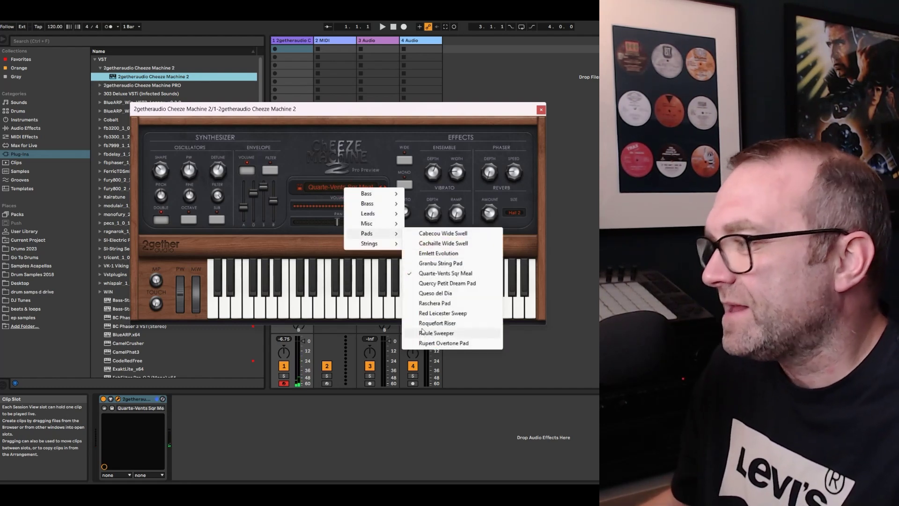
click(427, 313)
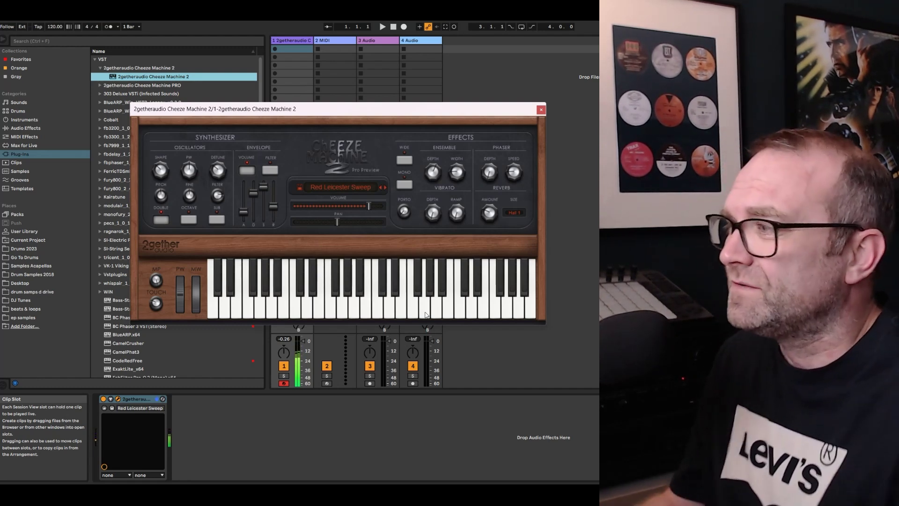
- Load the Delamere Dynamic Bass preset from the Bass category and set the reverb size to Room
click(321, 188)
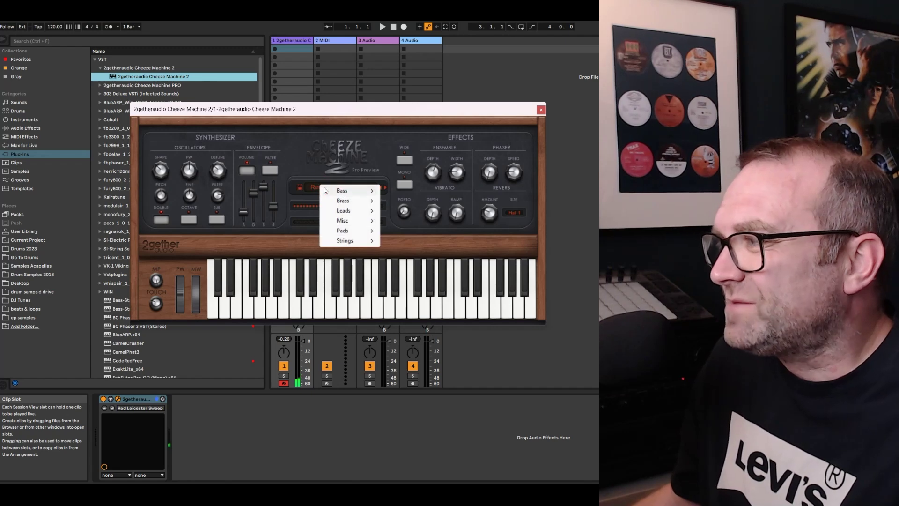
mouse_move(370, 192)
click(407, 192)
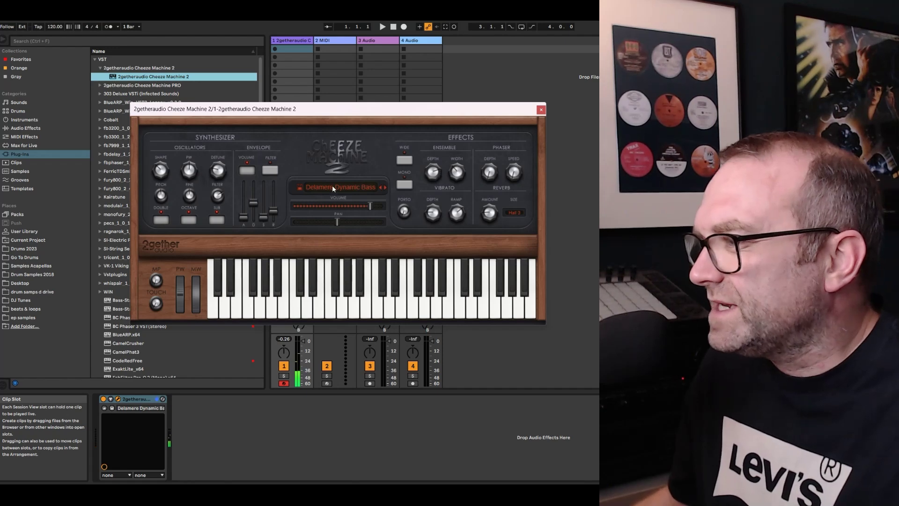
click(514, 213)
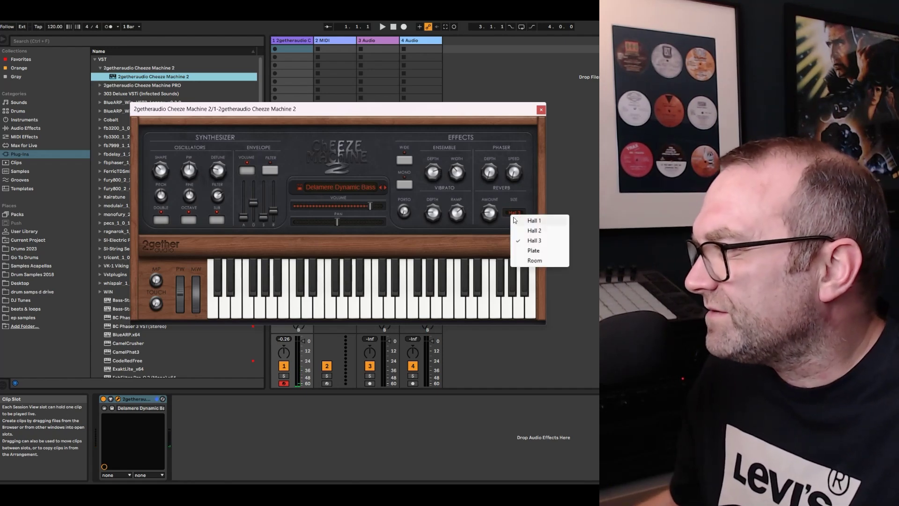
click(530, 261)
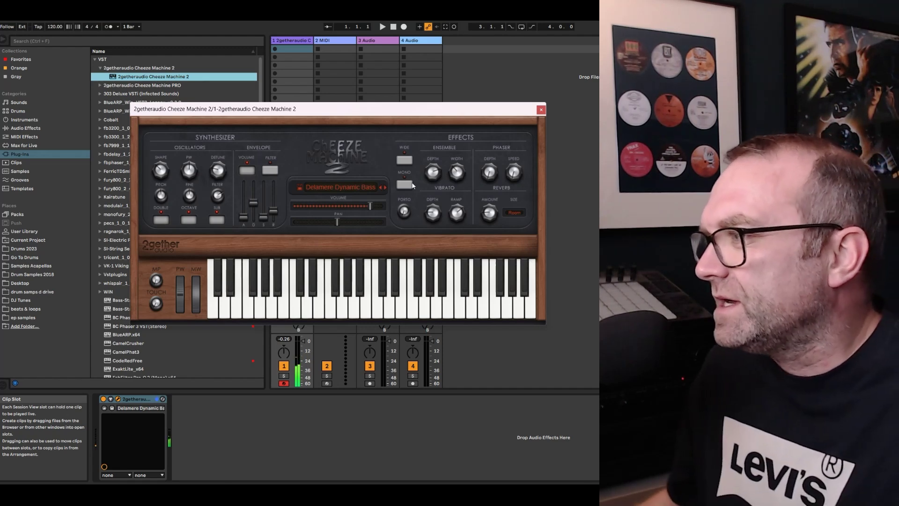
- Advance through the bass presets to Oasis Rez Bass, and load Paglierino Pluck from the Misc category
click(386, 188)
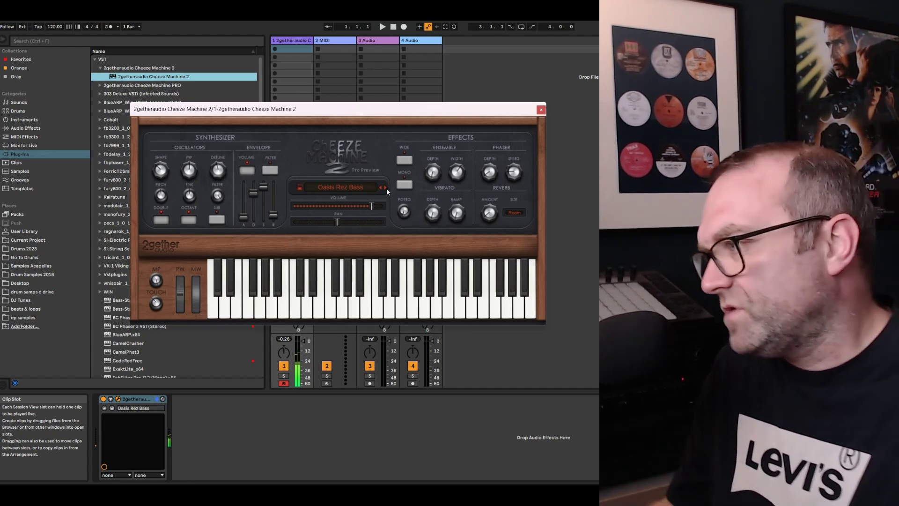
click(360, 189)
mouse_move(384, 223)
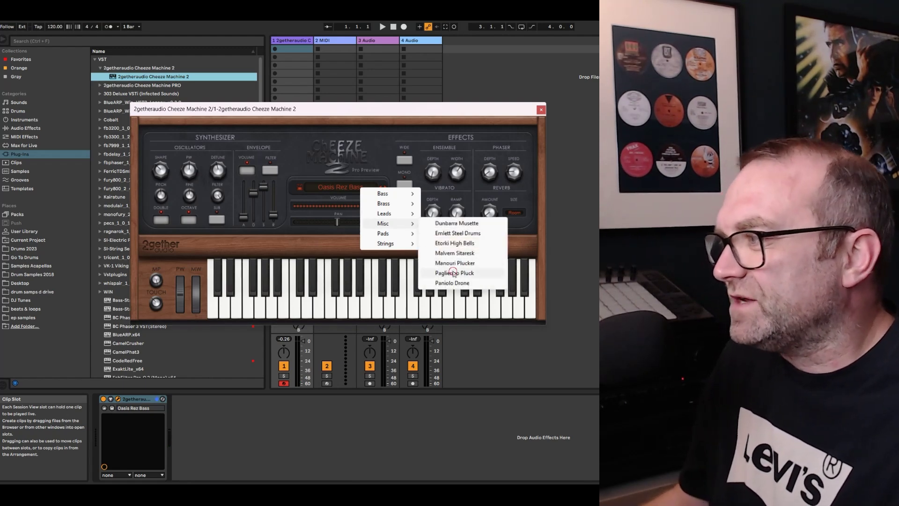
click(454, 273)
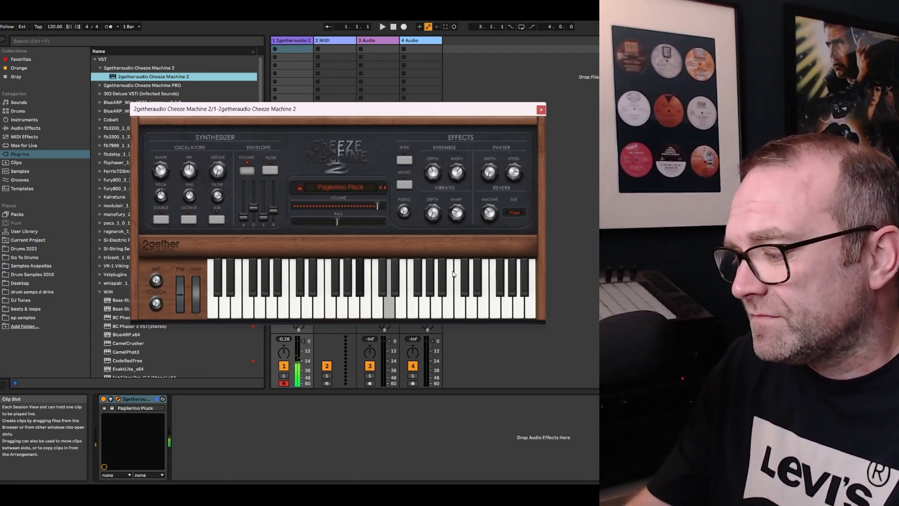
- Close the Cheeze Machine 2 window, load Cheeze Machine PRO on the first track, and reposition its window to show the full interface
click(542, 111)
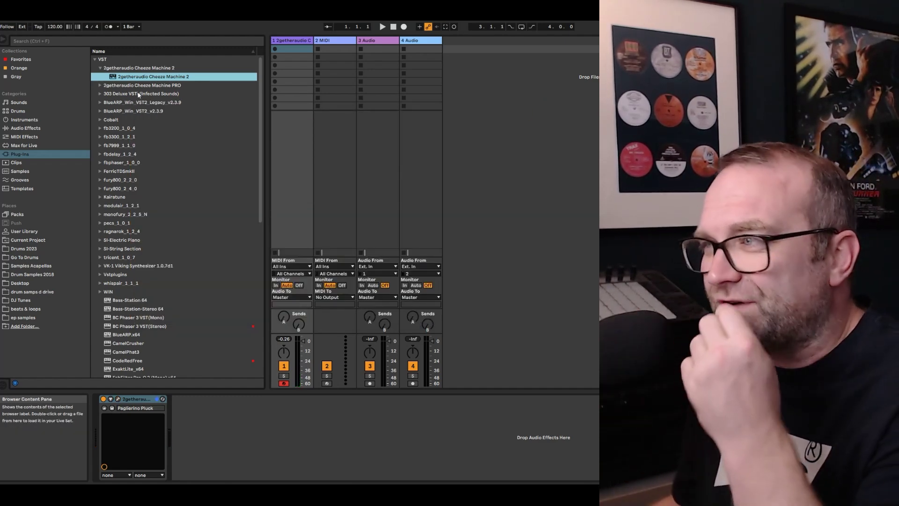
click(103, 86)
click(137, 86)
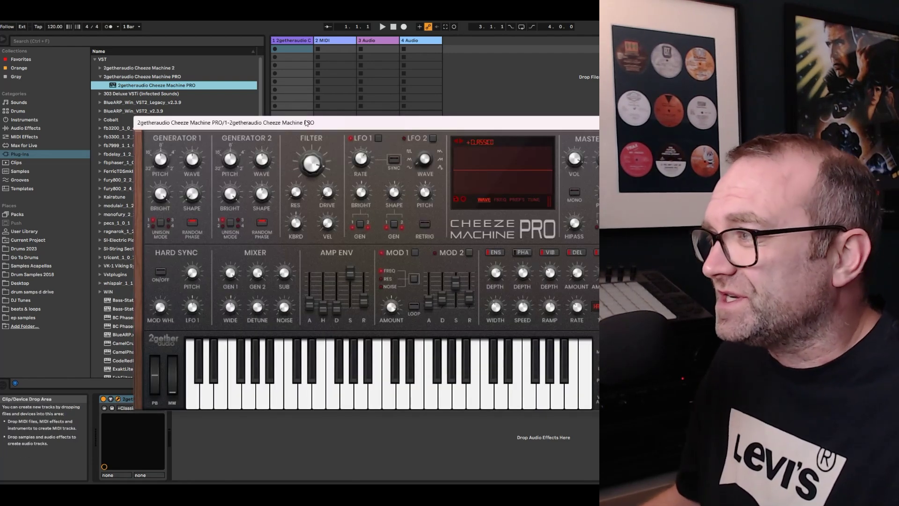
drag(308, 124, 262, 86)
- Load the Contemporarism preset from the Bass category of Cheeze Machine PRO
click(447, 110)
mouse_move(457, 120)
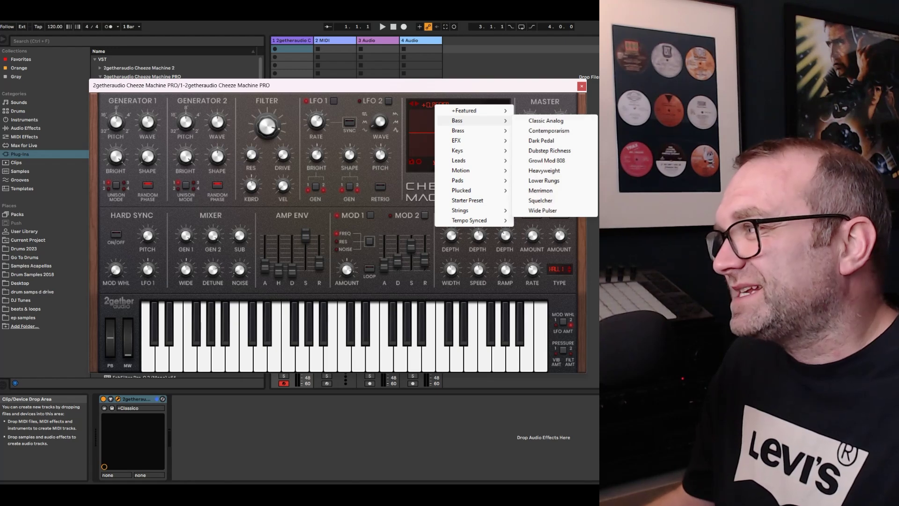
click(549, 131)
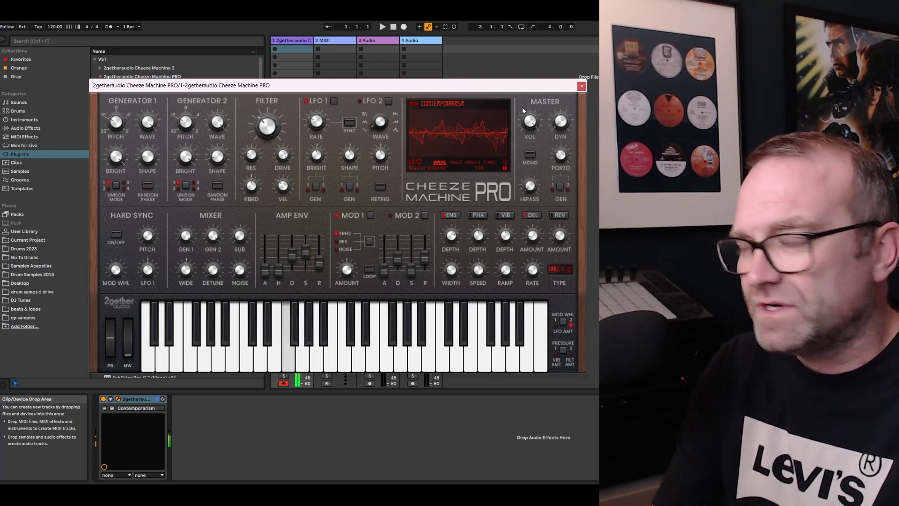
mouse_move(265, 134)
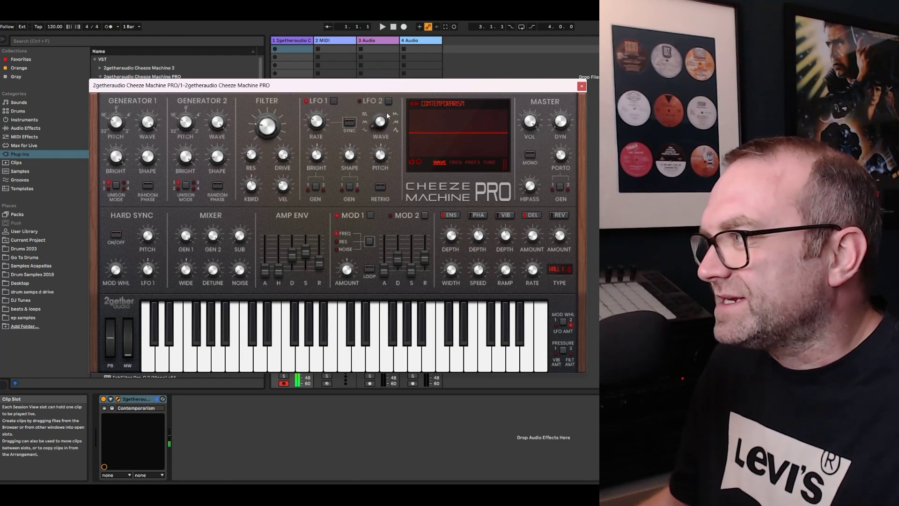
- Audition the CS Dreaming preset from the Brass category and FM Smooth Tines from the Keys category
click(428, 107)
mouse_move(468, 131)
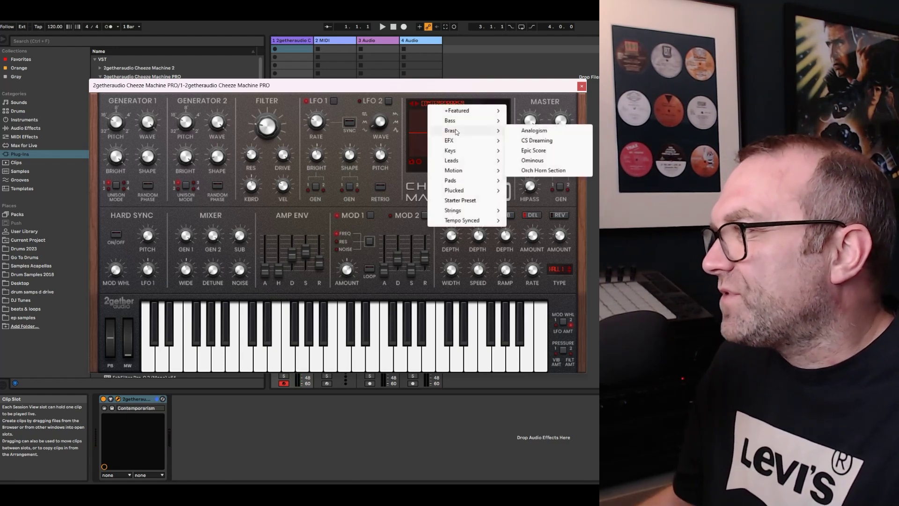
click(537, 140)
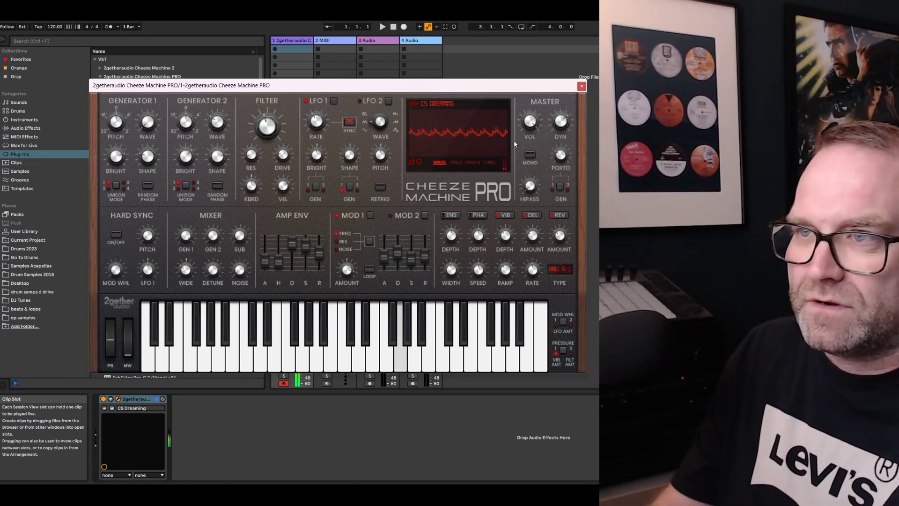
click(435, 104)
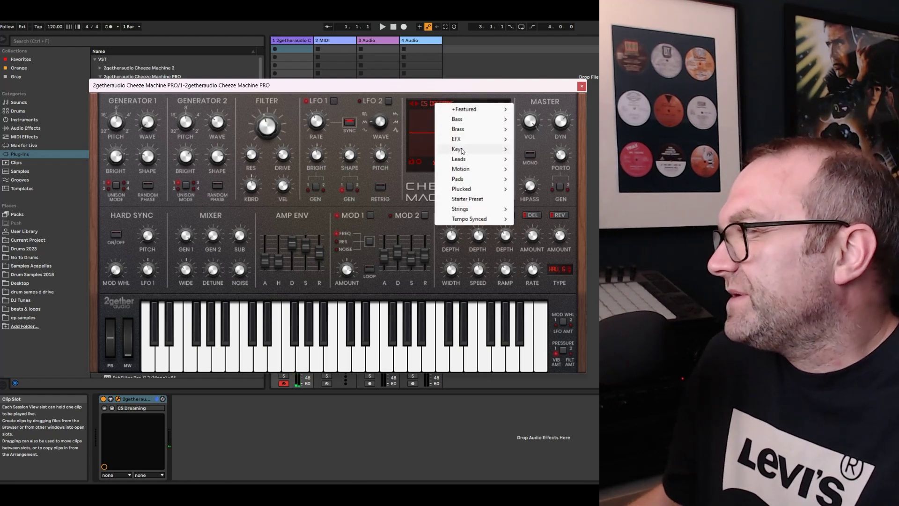
mouse_move(465, 151)
click(542, 149)
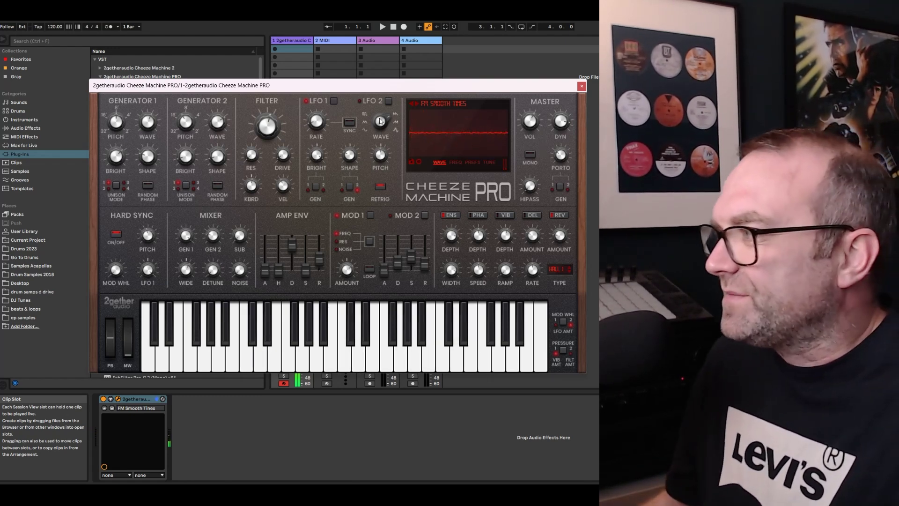
- Load the Celestial Wash preset from the Pads category and advance to the Doom Choir preset
click(435, 111)
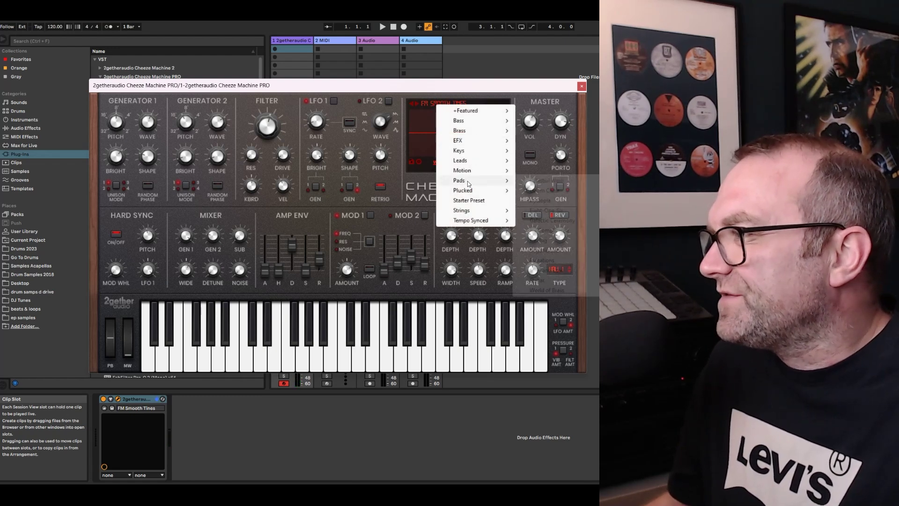
mouse_move(473, 182)
click(534, 181)
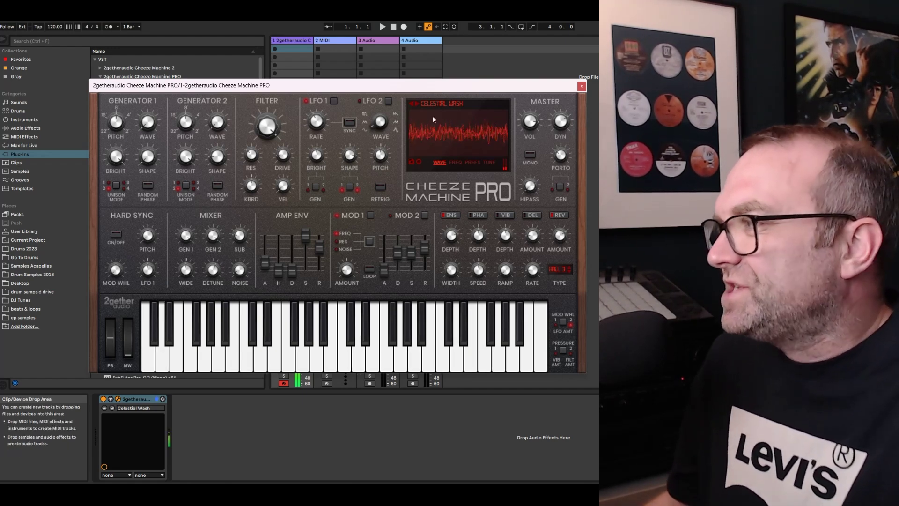
click(415, 104)
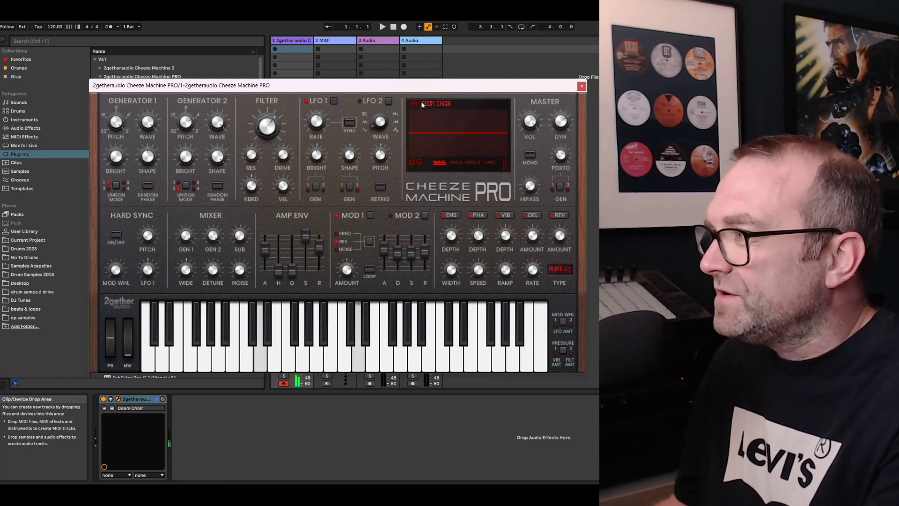
- Load the Organic Life preset from the Pads category
click(428, 104)
mouse_move(472, 183)
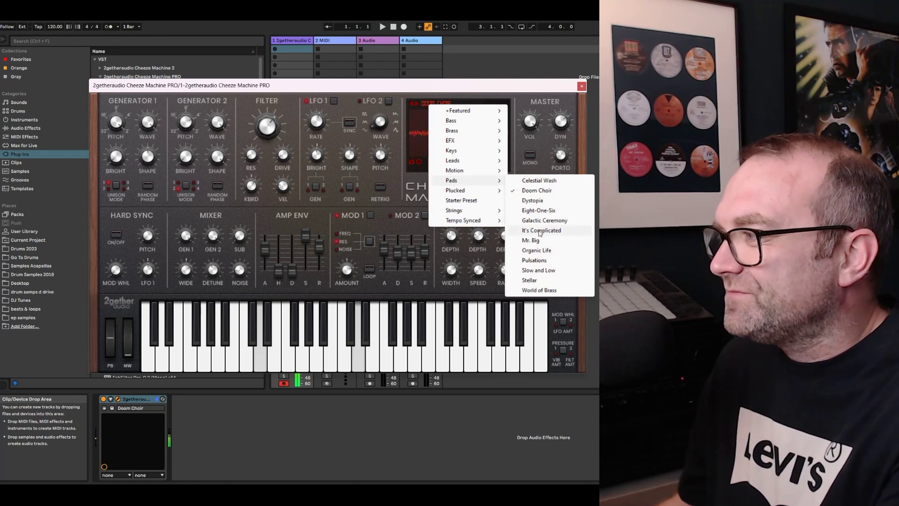
click(533, 251)
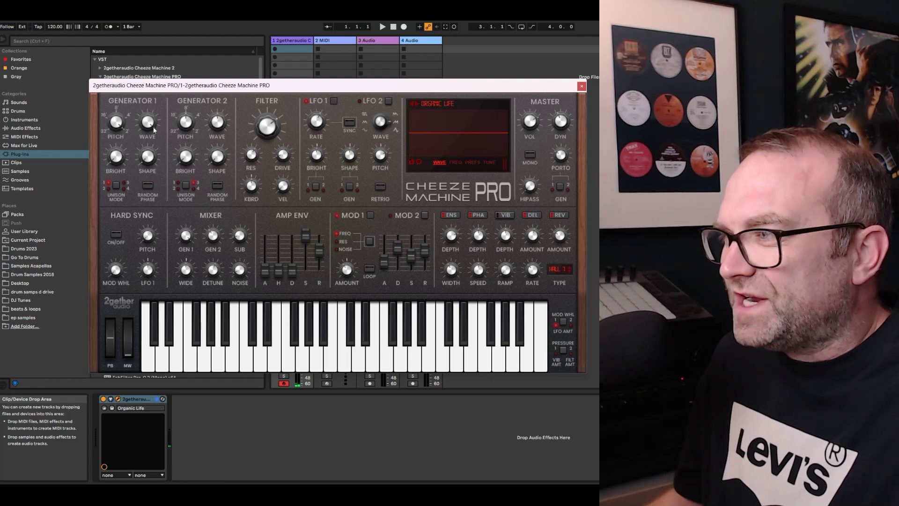
- Load the Stabber preset from the Tempo Synced category
click(427, 106)
mouse_move(444, 220)
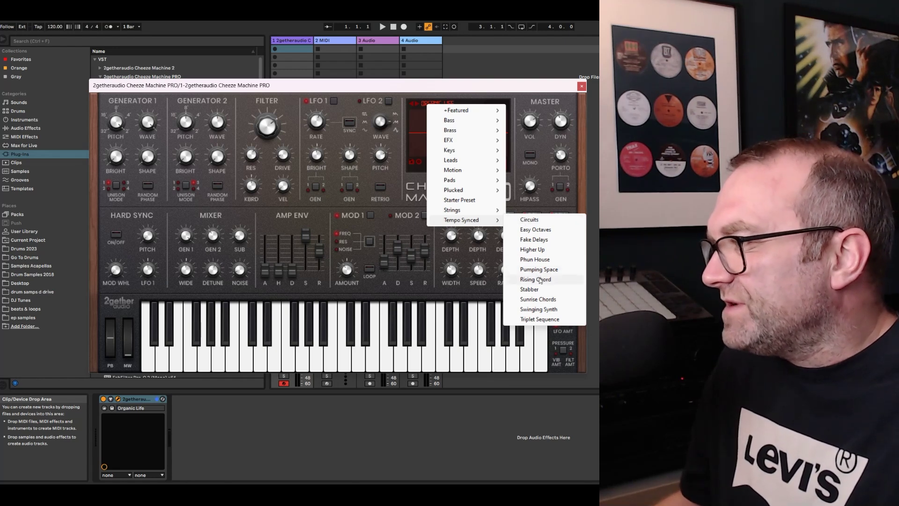
click(534, 291)
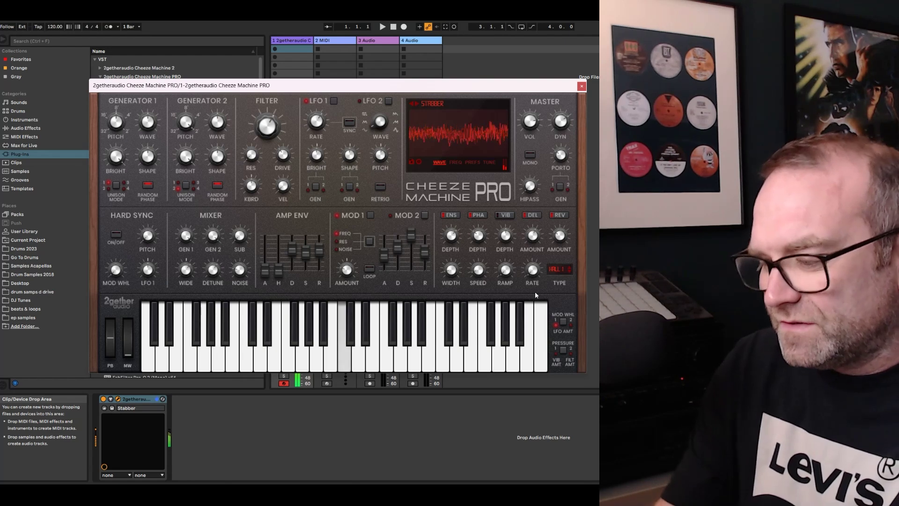
- Advance through the Tempo Synced presets to audition Sunrise Chords and Swinging Synth
click(415, 103)
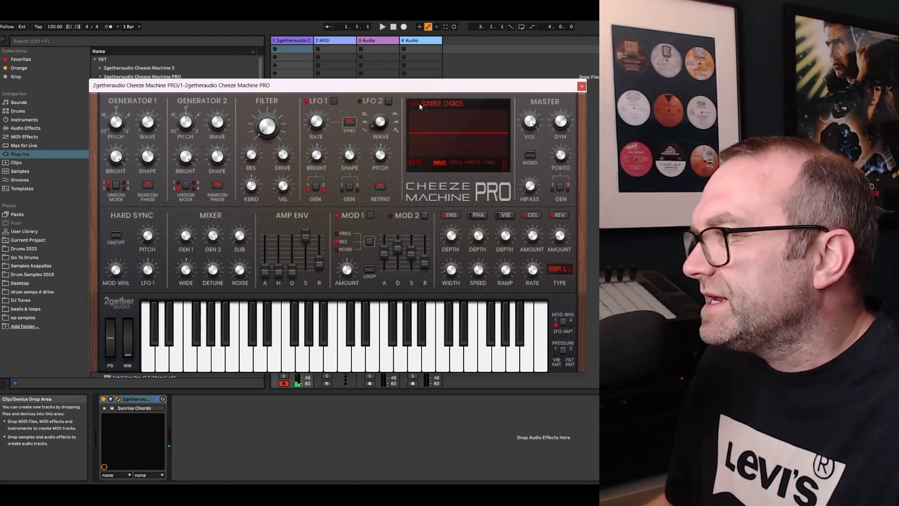
click(420, 103)
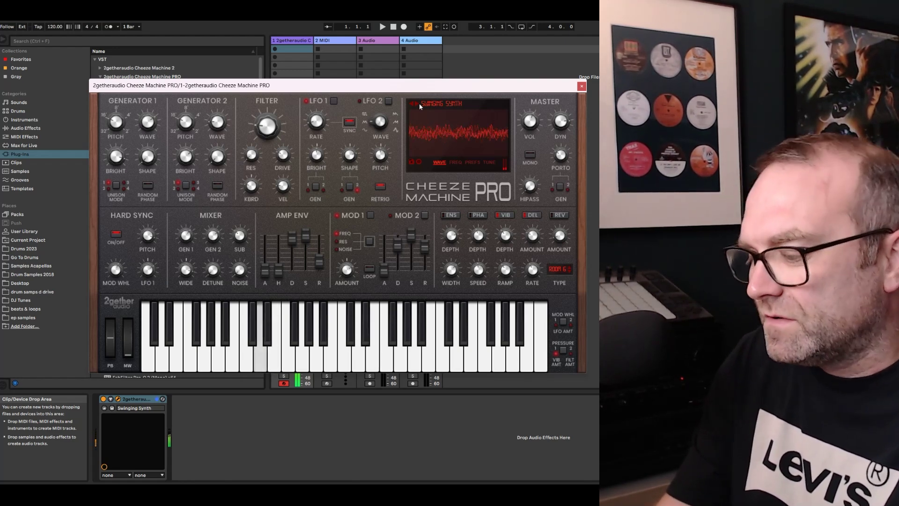
click(431, 104)
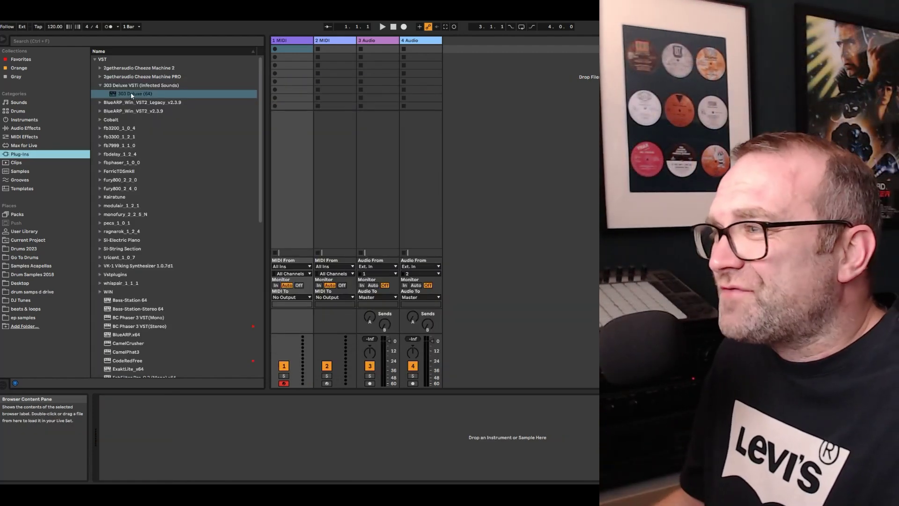
- Load the 303 Deluxe (64) plug-in onto the first MIDI track and reposition its window so all its controls fit
click(131, 94)
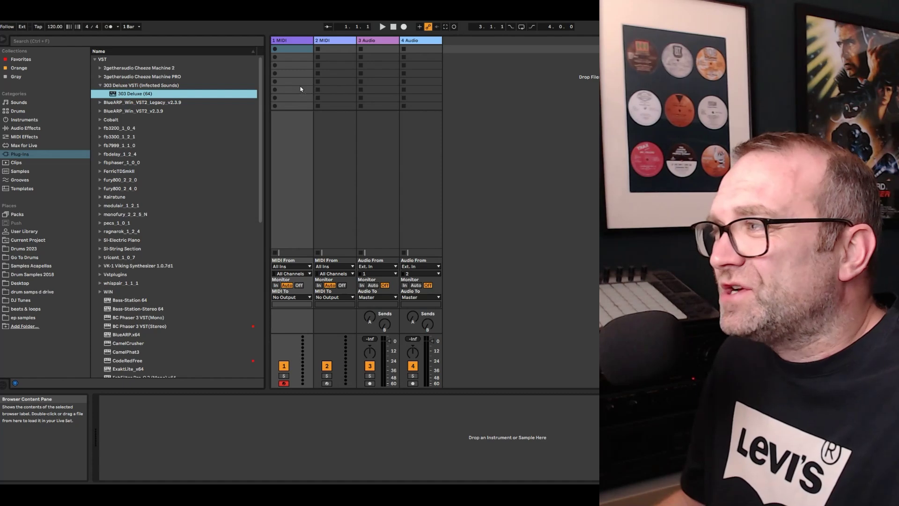
key(Return)
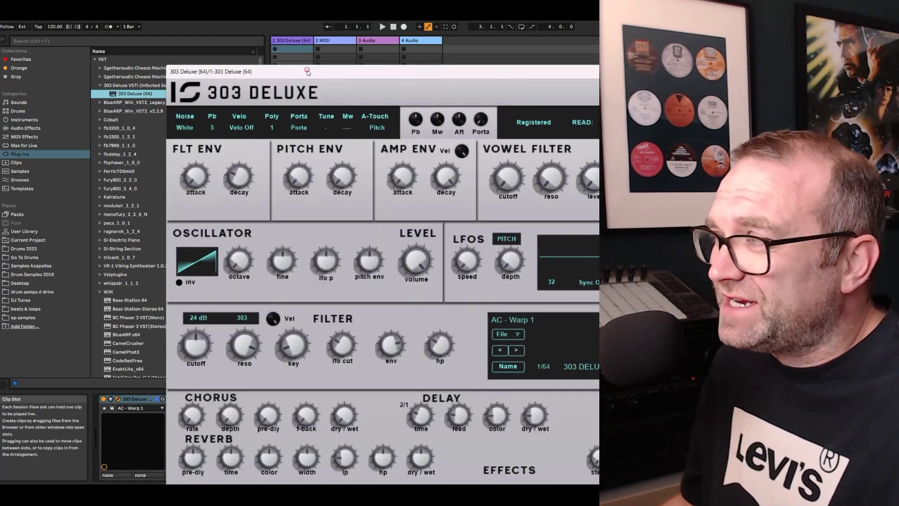
drag(307, 71, 236, 32)
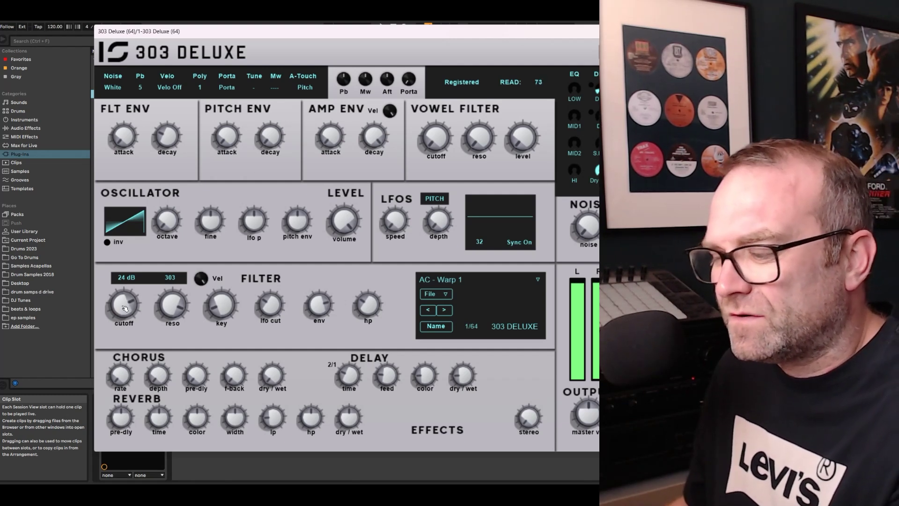
- Adjust the filter cutoff on the AC - Warp 1 patch and load the AC - Warp 8 preset
drag(125, 309, 125, 320)
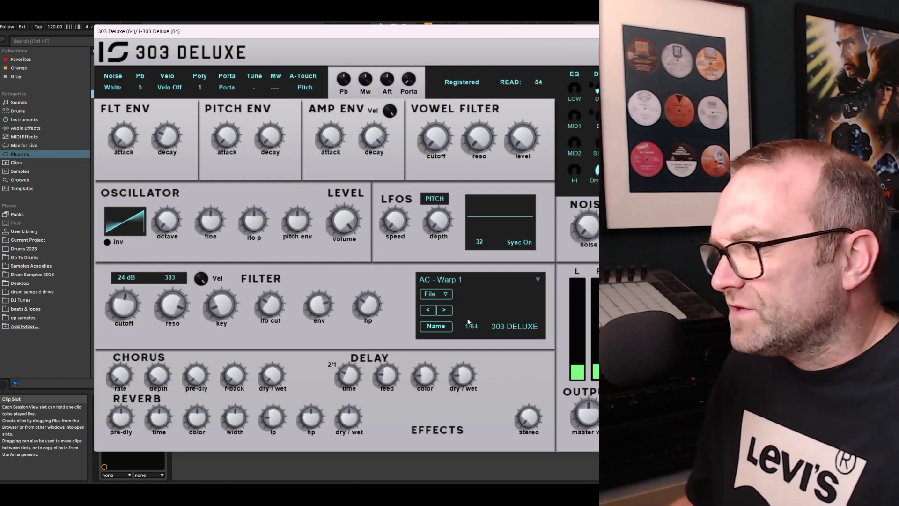
click(498, 281)
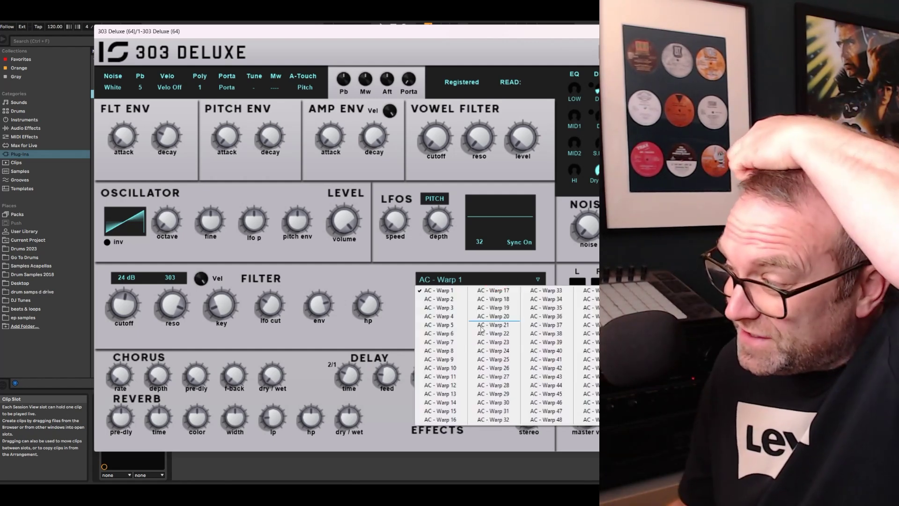
click(439, 351)
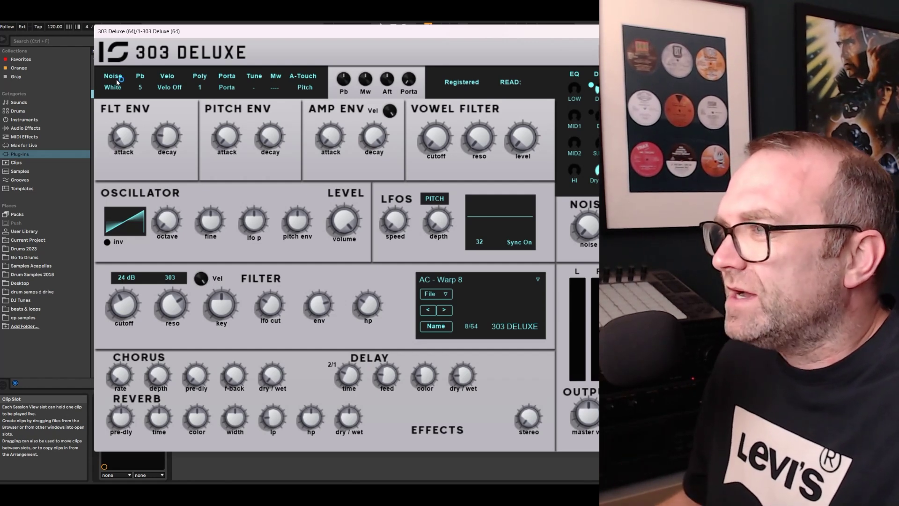
- Inspect the pitch bend, portamento and aftertouch options of 303 Deluxe and close its window
click(141, 80)
click(228, 88)
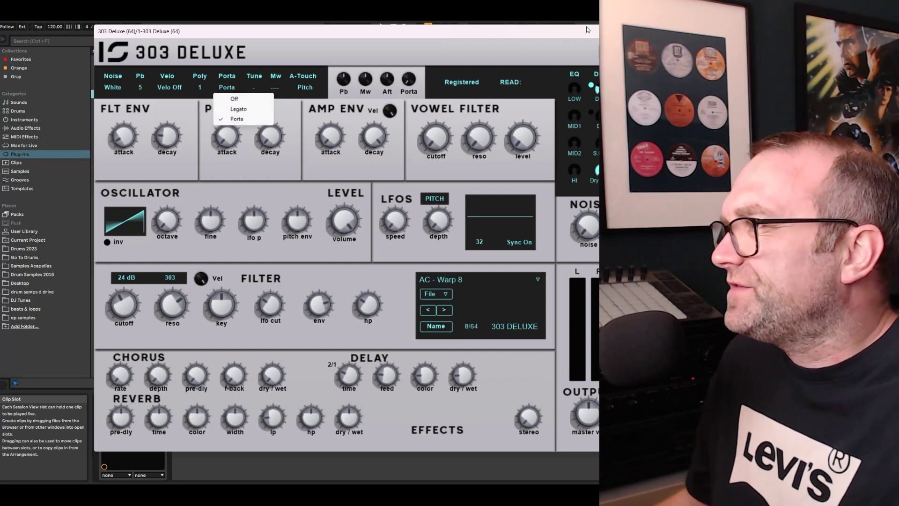
click(299, 93)
click(305, 87)
click(312, 79)
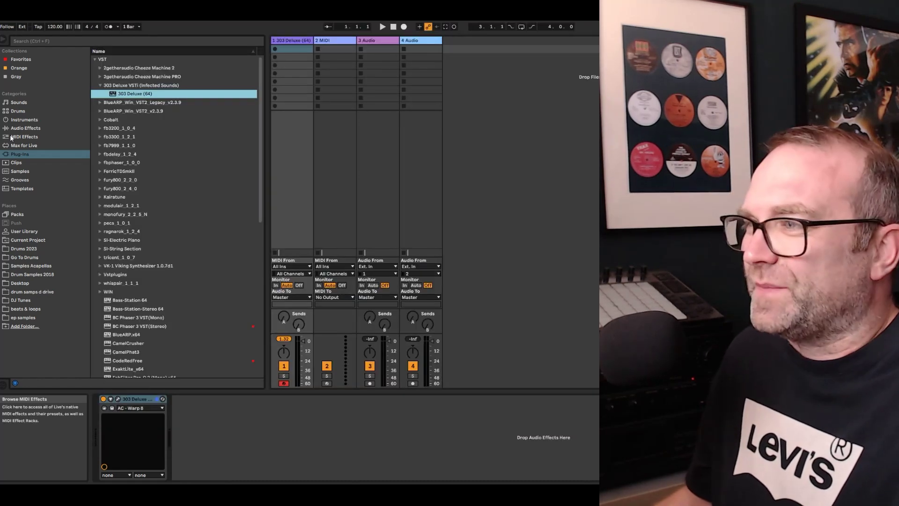
click(598, 33)
- Add the Housier Than Thou arpeggiator preset from the MIDI effects to the 303 Deluxe track
click(23, 129)
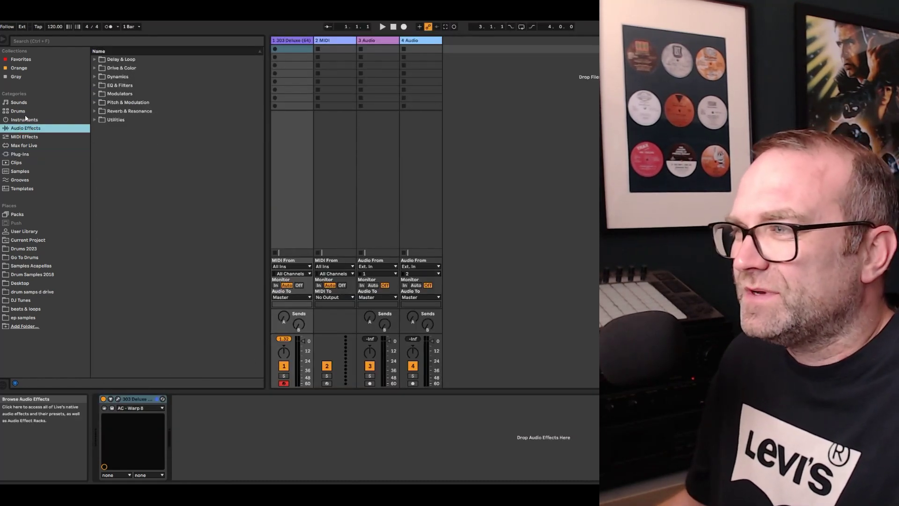
click(24, 137)
drag(128, 111, 261, 422)
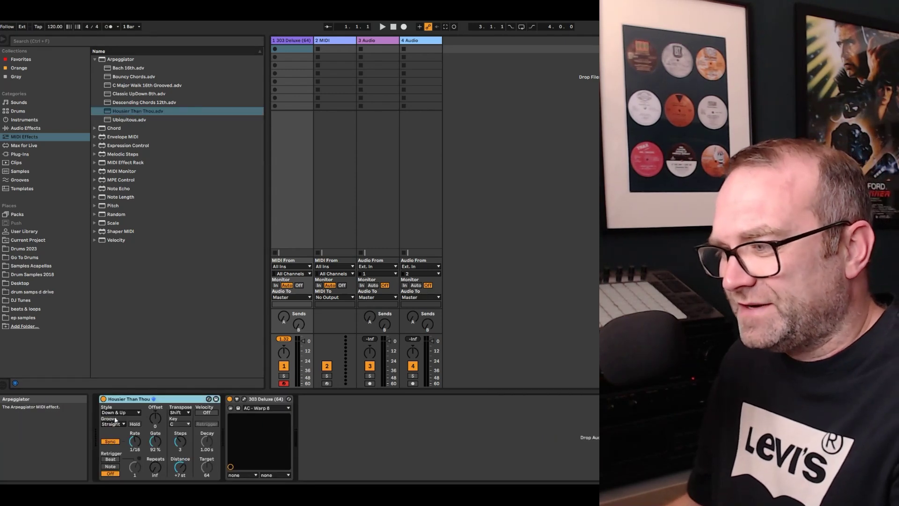
- Set the arpeggiator's gate to 42 % and its transpose steps to 2
click(180, 442)
drag(155, 441, 155, 448)
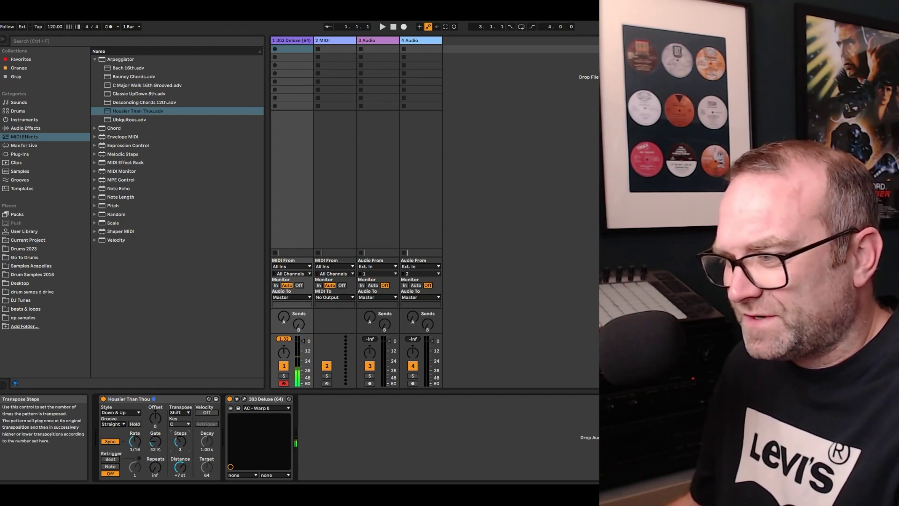
click(180, 449)
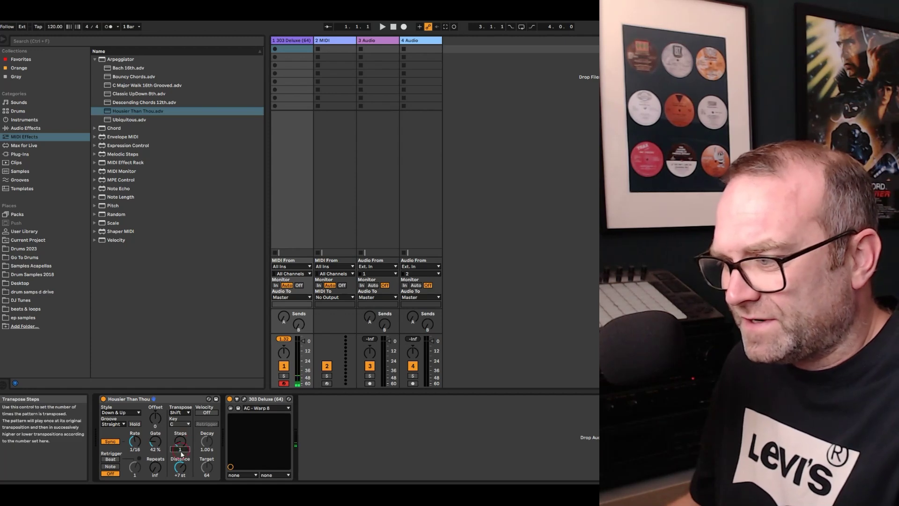
text(2)
key(Return)
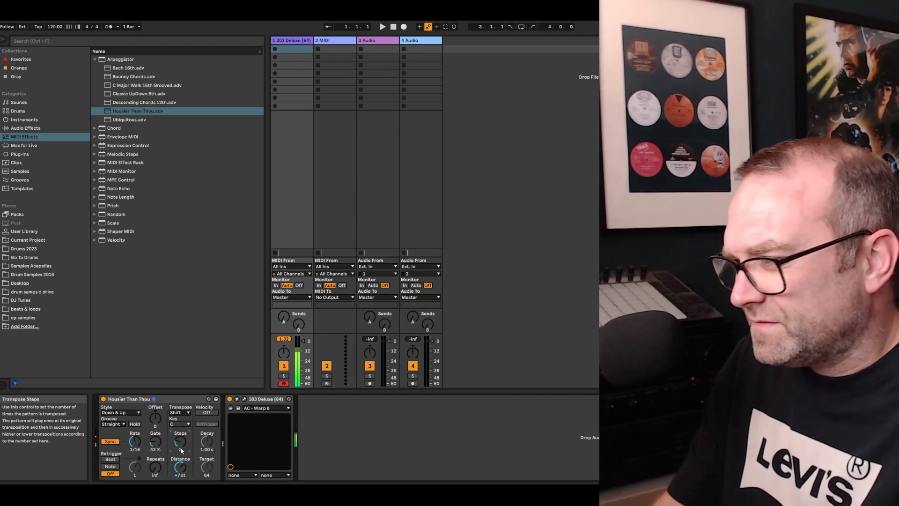
- Reopen the 303 Deluxe interface and tweak the filter cutoff and resonance of the AC - Warp 8 preset
click(244, 398)
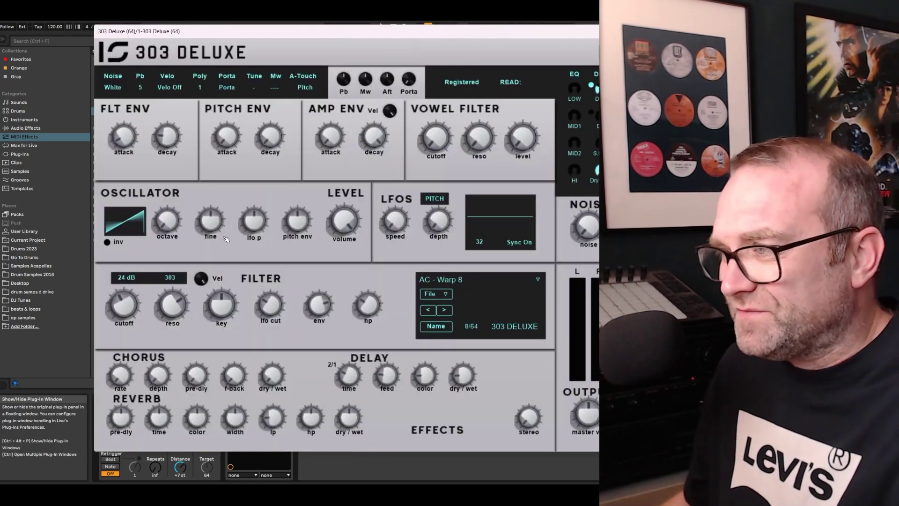
drag(112, 301, 113, 310)
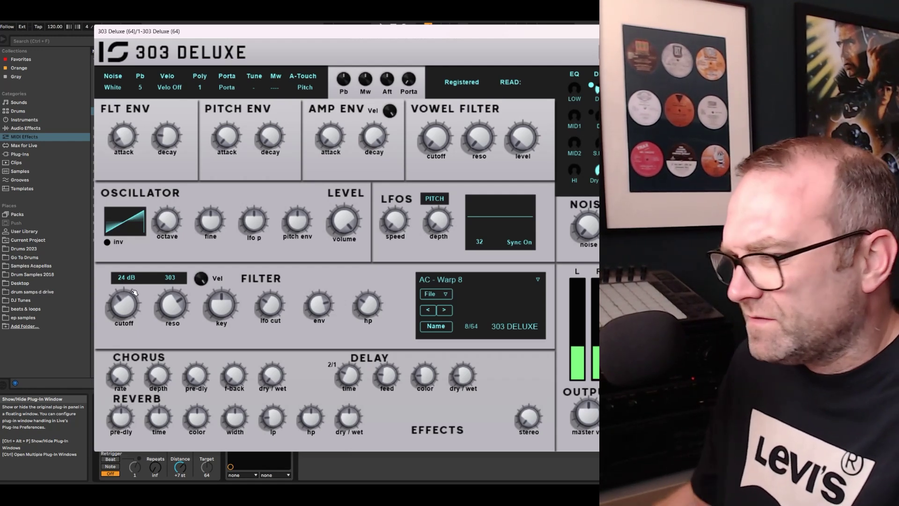
click(126, 307)
drag(126, 307, 126, 302)
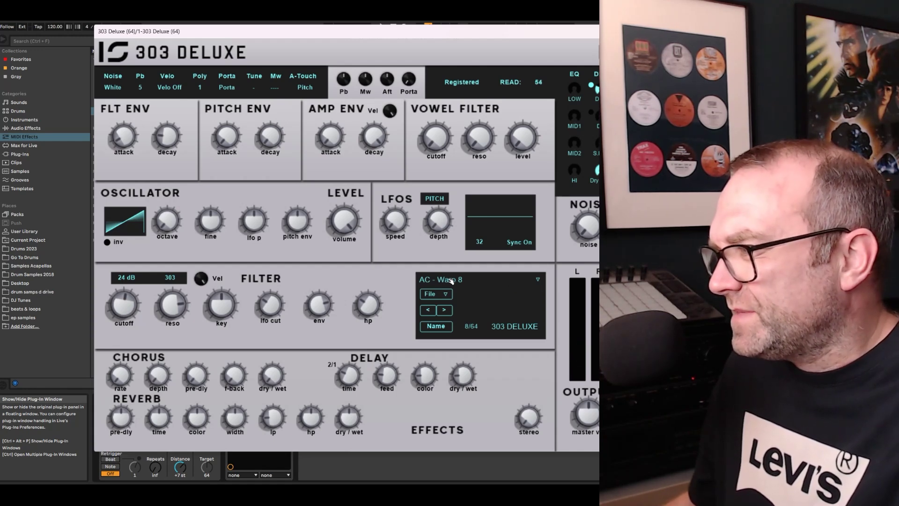
- Load the AC - Warp 2 preset in 303 Deluxe and tweak its filter cutoff and resonance
click(537, 280)
click(447, 302)
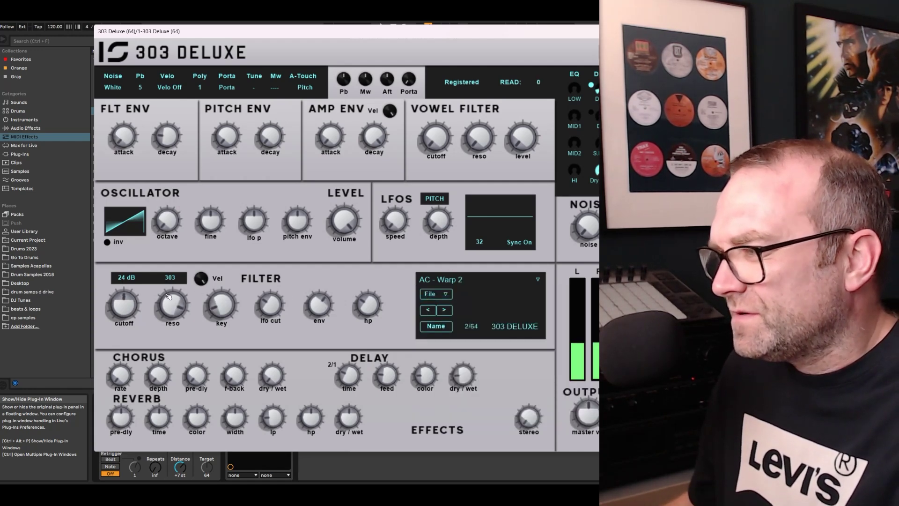
click(126, 296)
drag(177, 306, 125, 313)
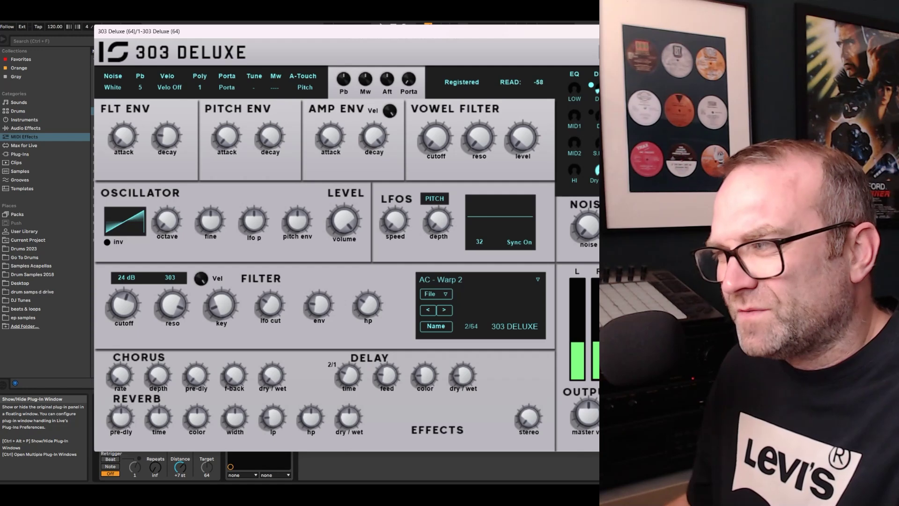
click(167, 311)
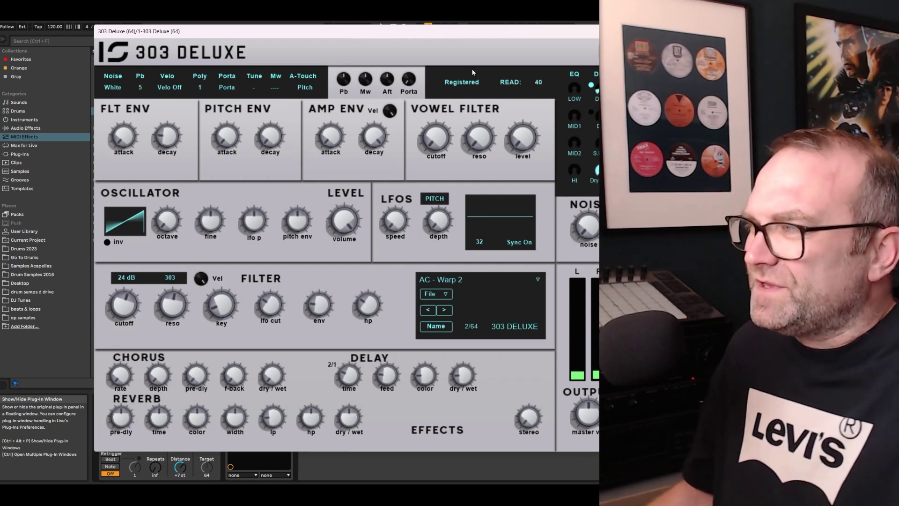
- Close 303 Deluxe, load BlueARP.x64 from the BlueARP_Win_VST2_Legacy_v2.3.9 folder onto the second MIDI track and close its window
click(610, 32)
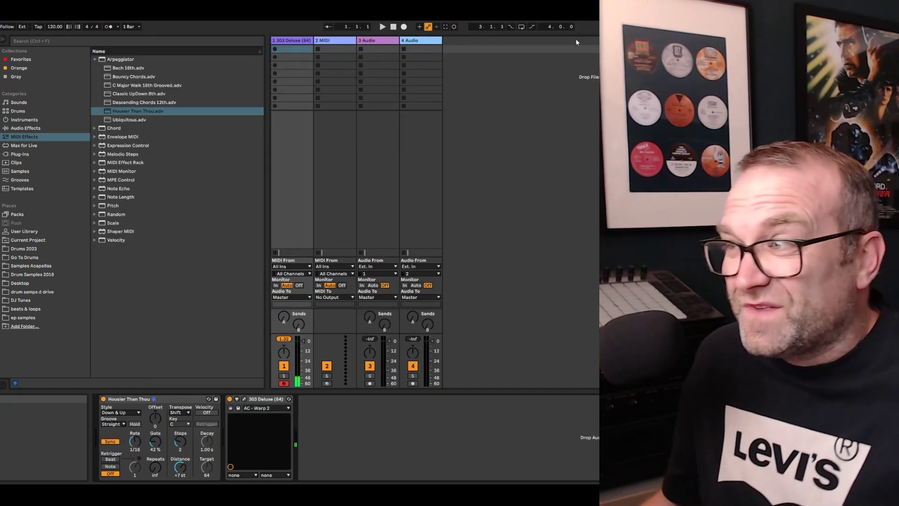
click(100, 63)
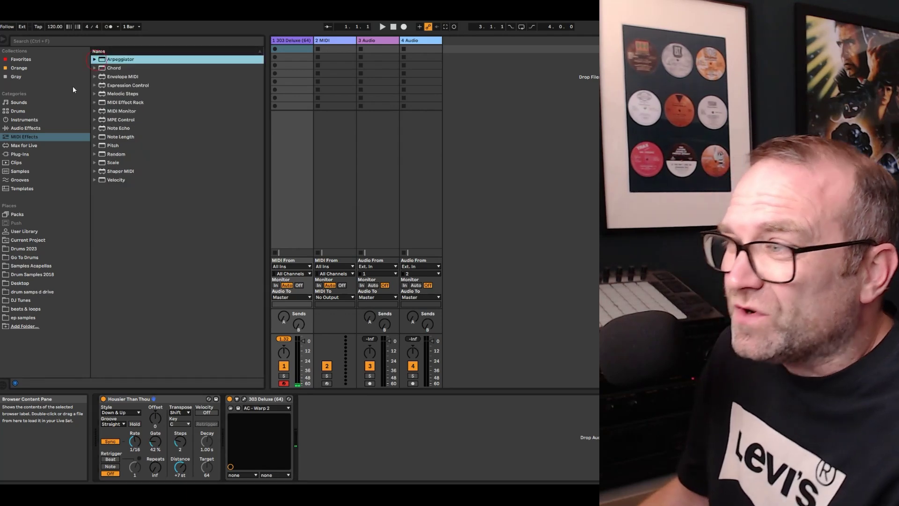
click(19, 154)
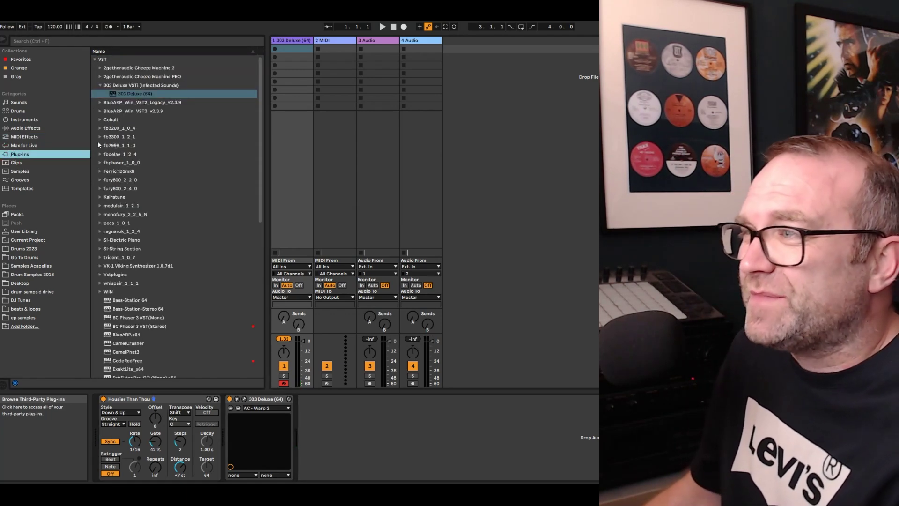
click(99, 106)
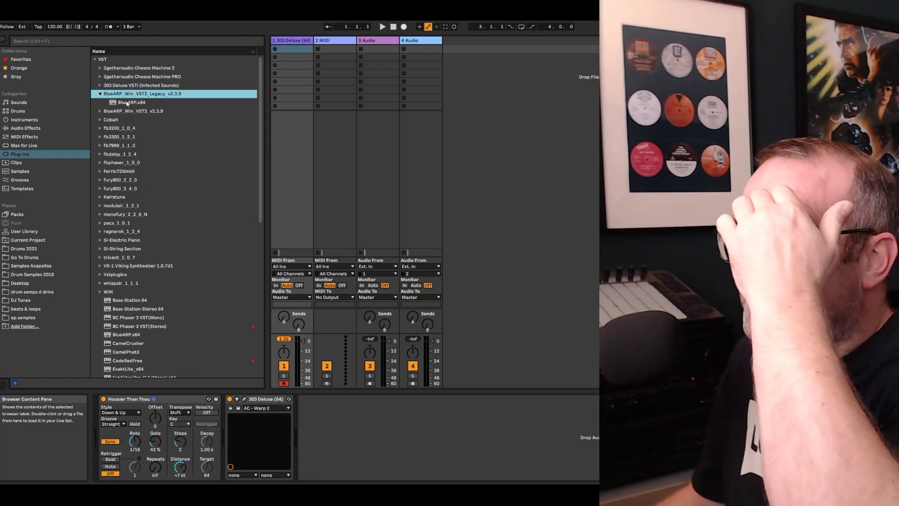
drag(119, 105, 237, 108)
drag(319, 103, 325, 100)
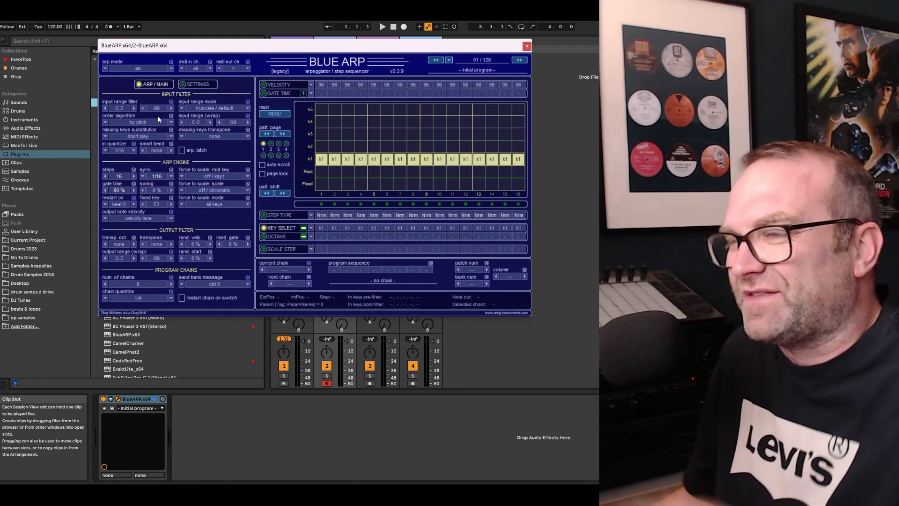
click(527, 46)
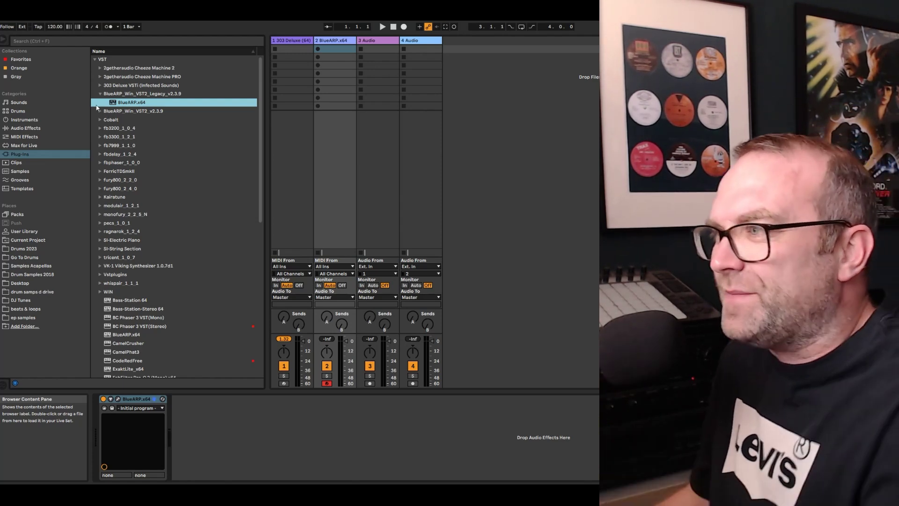
- Replace 303 Deluxe on the first MIDI track with the Cobalt plug-in and delete the Housier Than Thou arpeggiator
click(100, 119)
drag(123, 120, 127, 119)
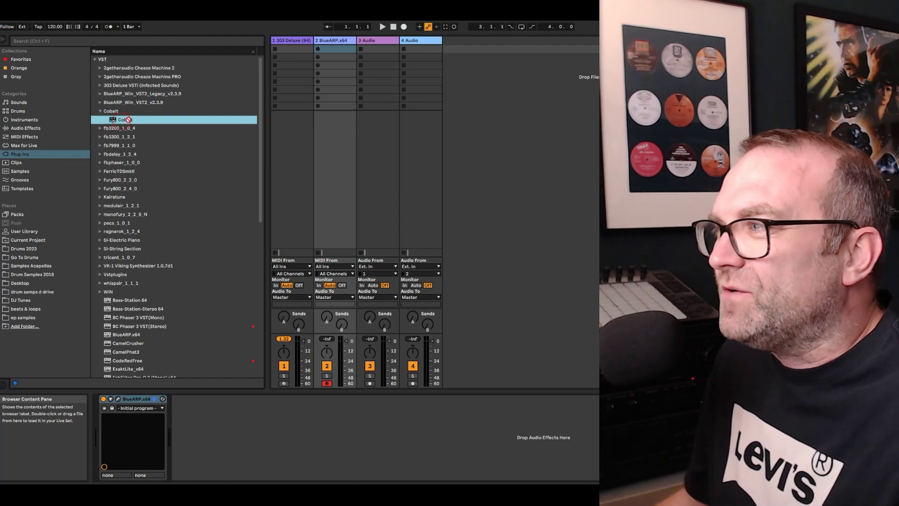
drag(295, 95, 294, 94)
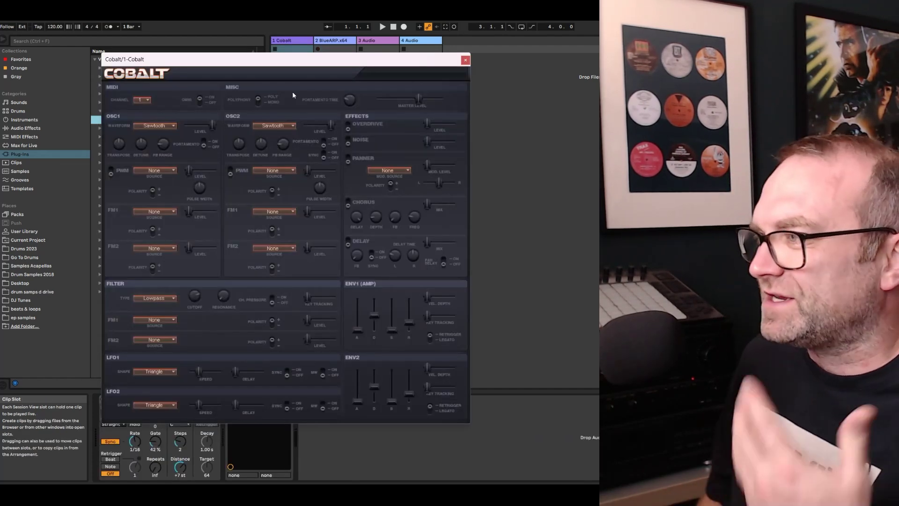
drag(263, 60, 381, 31)
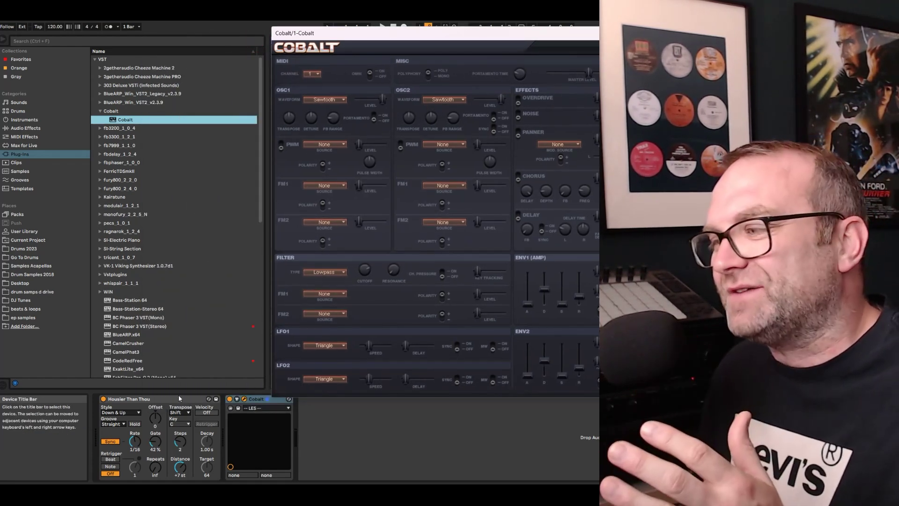
right_click(181, 398)
click(188, 290)
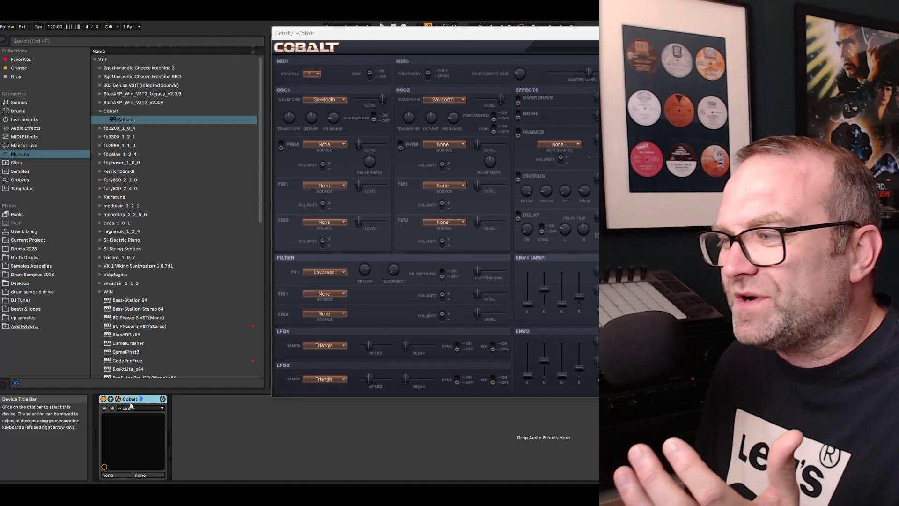
- Load Cobalt's Strings preset, move its window off the first track and arm that track for playing
click(136, 408)
click(133, 24)
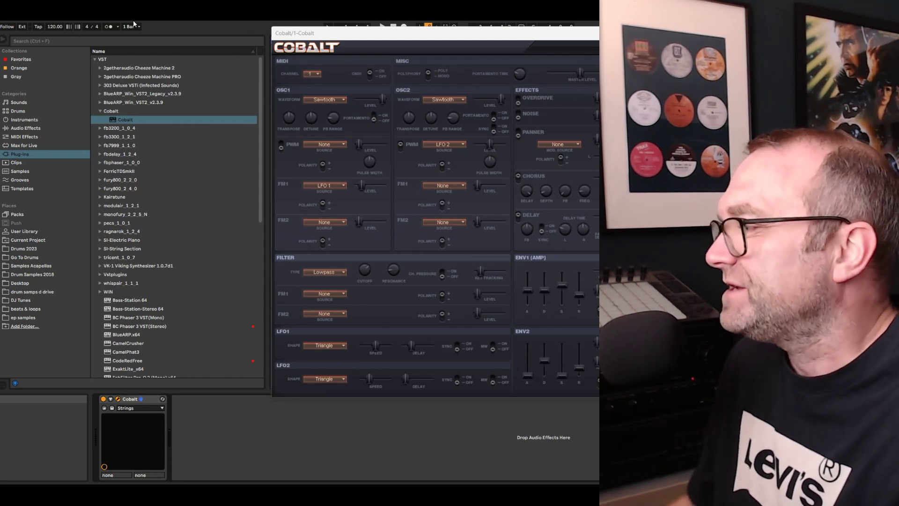
drag(328, 33, 439, 40)
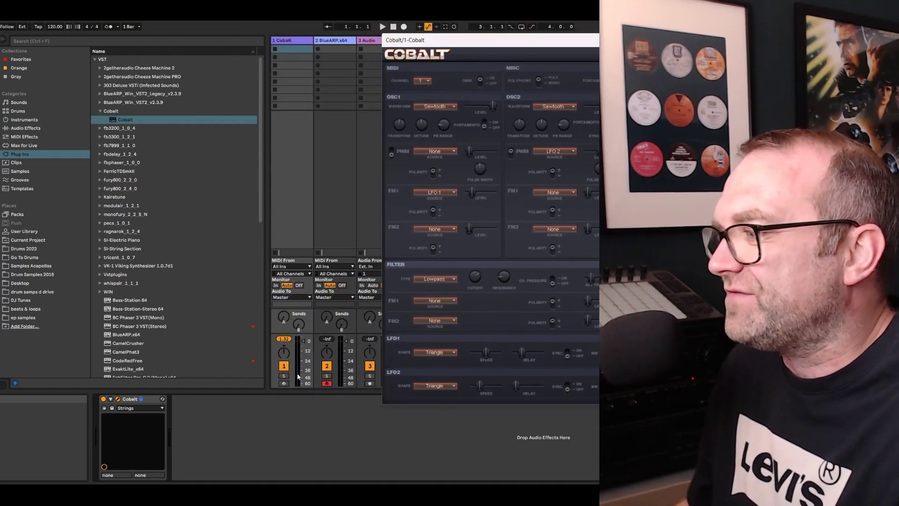
click(284, 384)
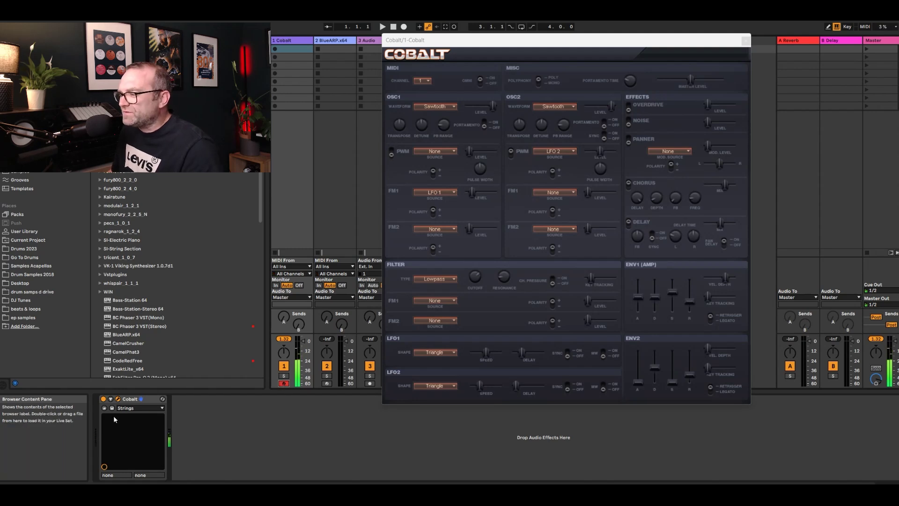
- Audition Cobalt's Warm Pad preset and switch to the Sweepers preset
click(136, 409)
click(134, 48)
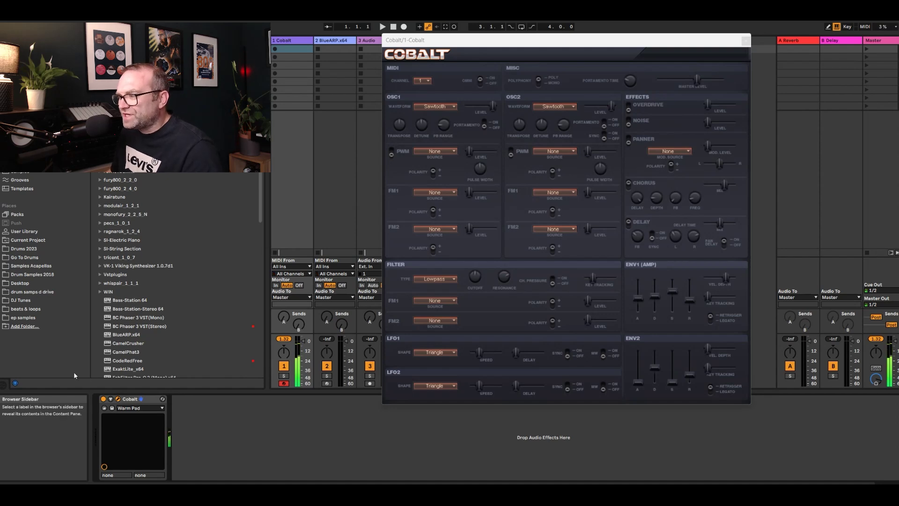
click(140, 408)
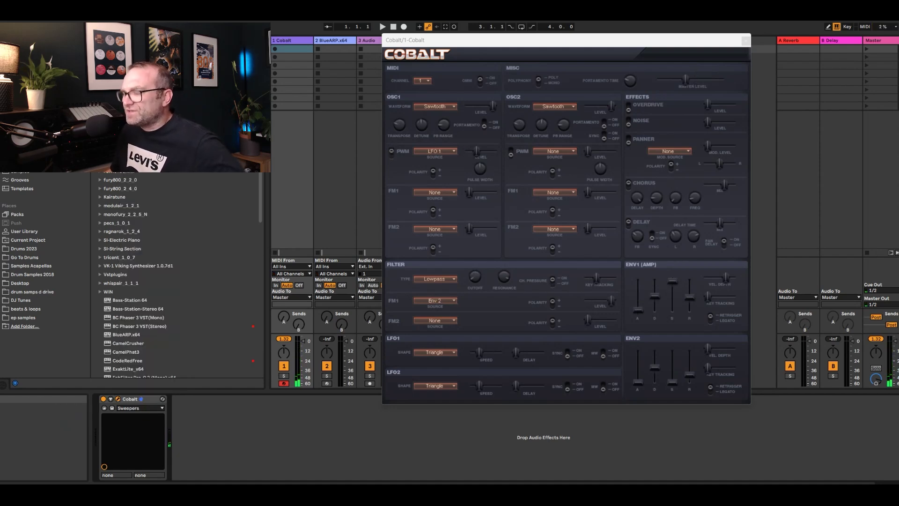
key(Return)
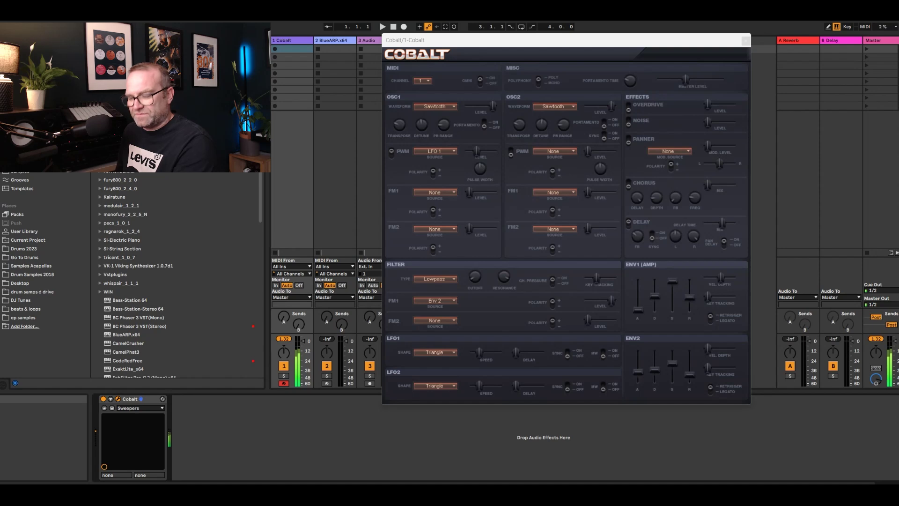
- Audition Cobalt's Swirly, Backwash and Just Swell presets one after another
key(Down)
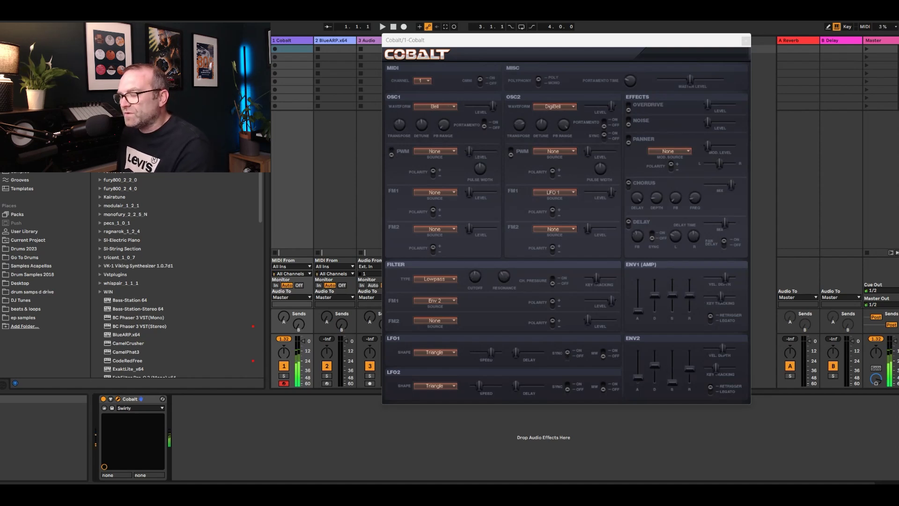
key(Down)
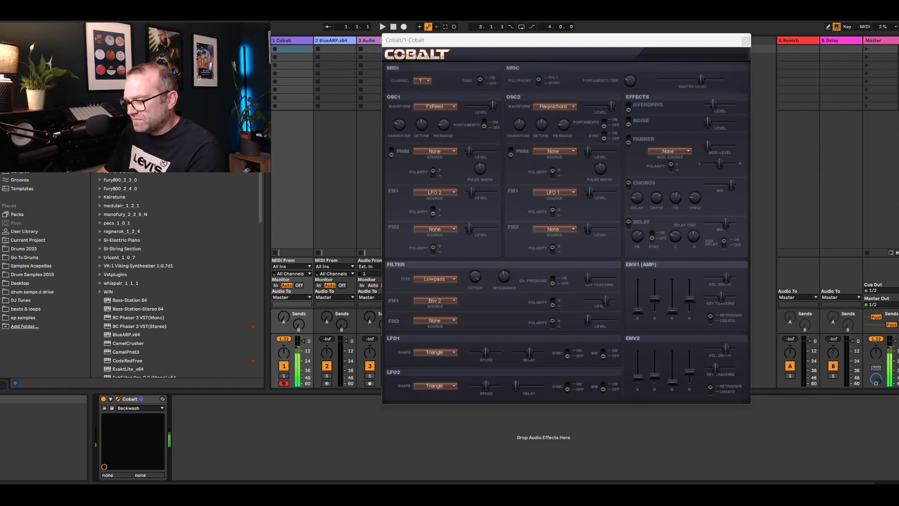
key(Down)
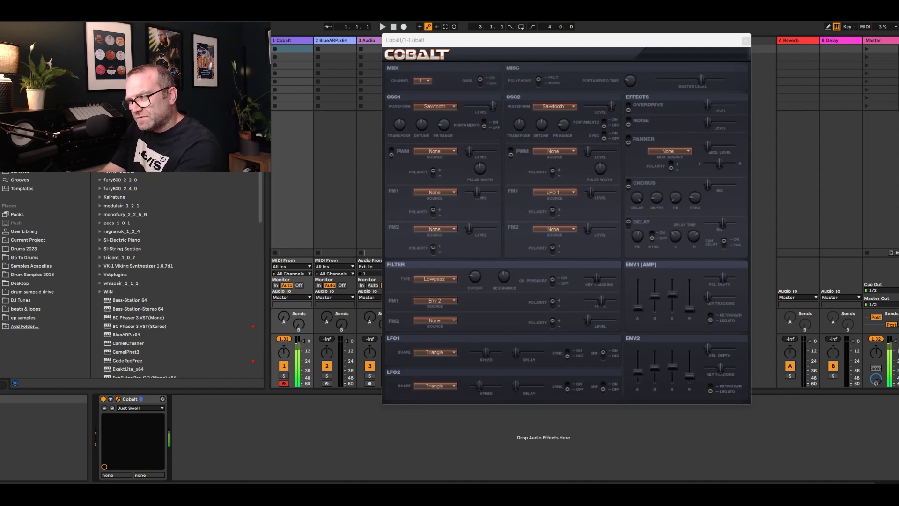
- Load Cobalt's Perc Bass 1 preset to hear it, followed by the 80s Bell preset
click(140, 408)
scroll(138, 251, down, 2)
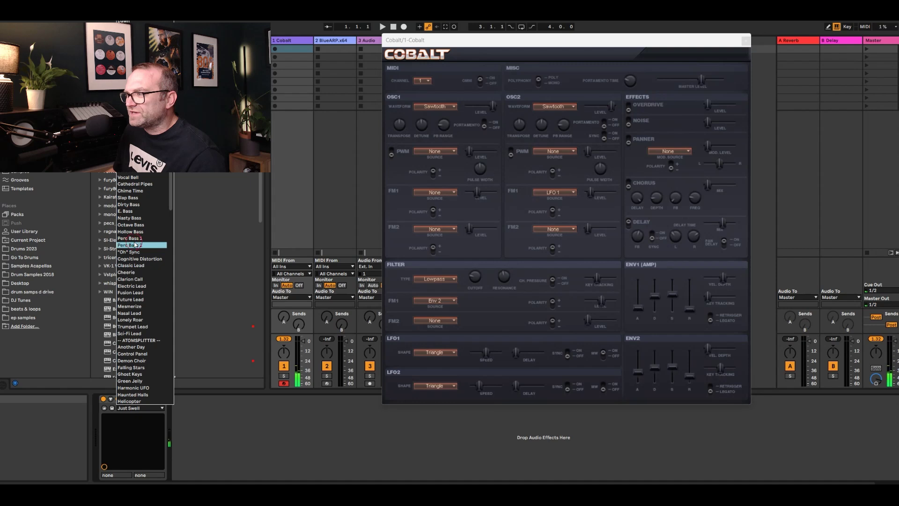
click(135, 239)
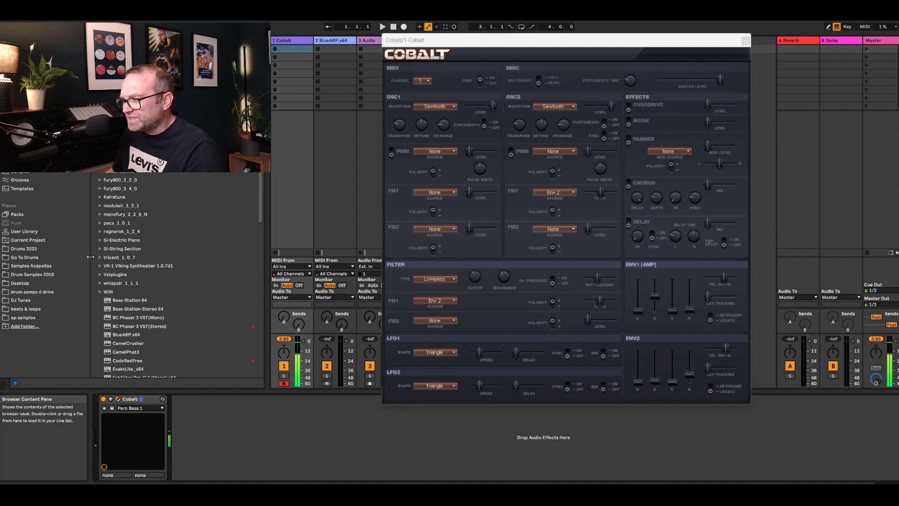
click(145, 400)
click(149, 407)
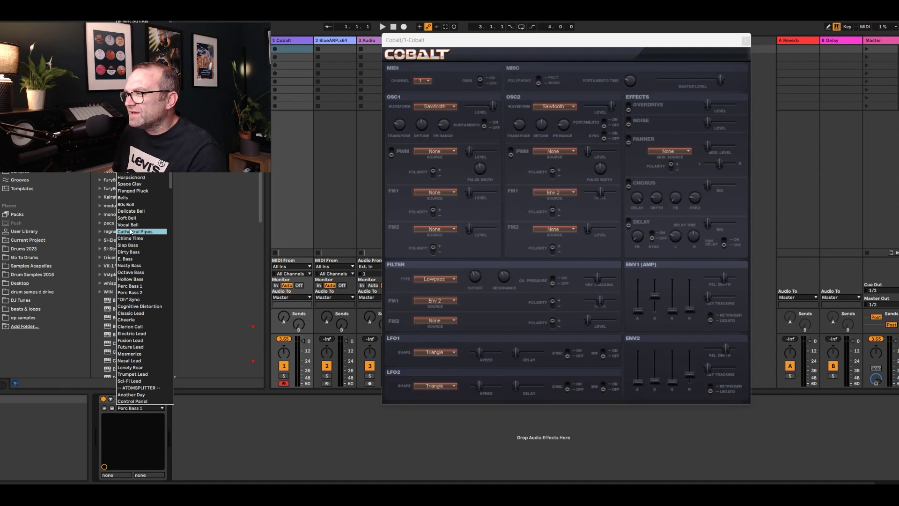
click(132, 204)
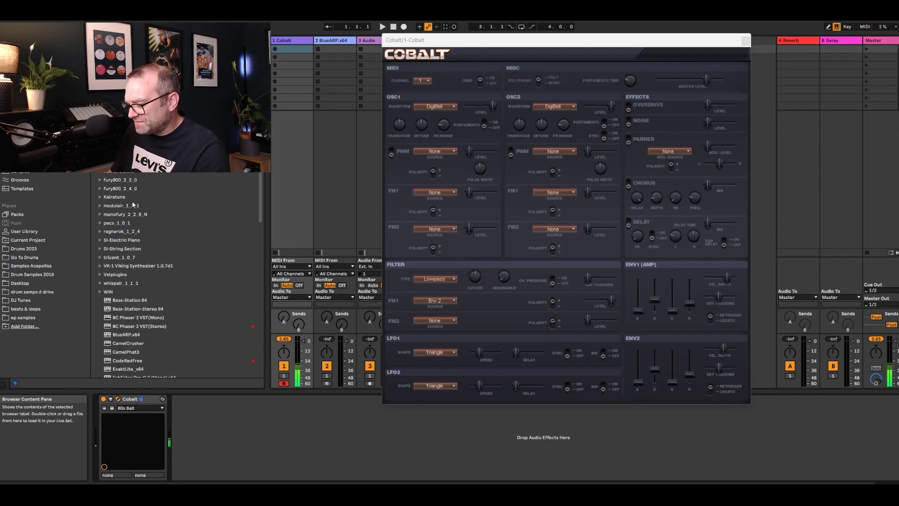
- Step through Cobalt's presets from Soft Bell past Dirty Bass and Octave Bass to Fusion Lead, auditioning them
key(Down)
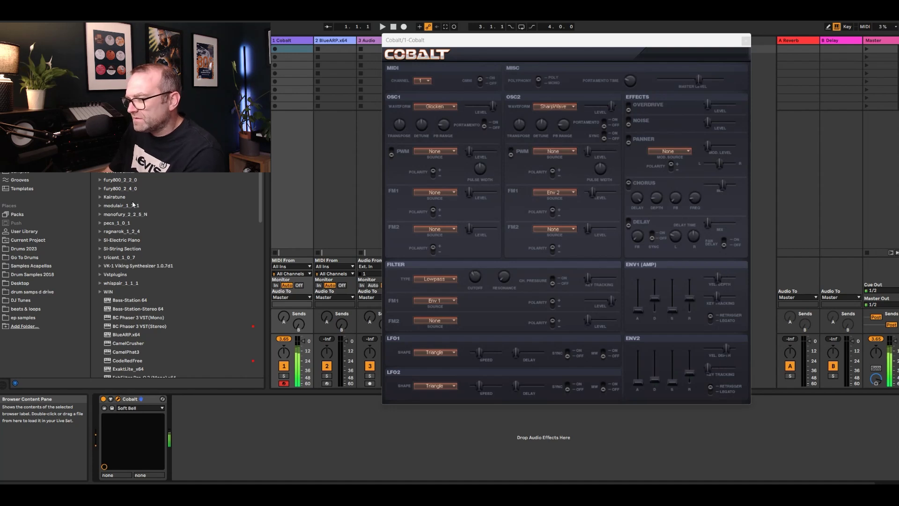
key(Down)
key(Down)
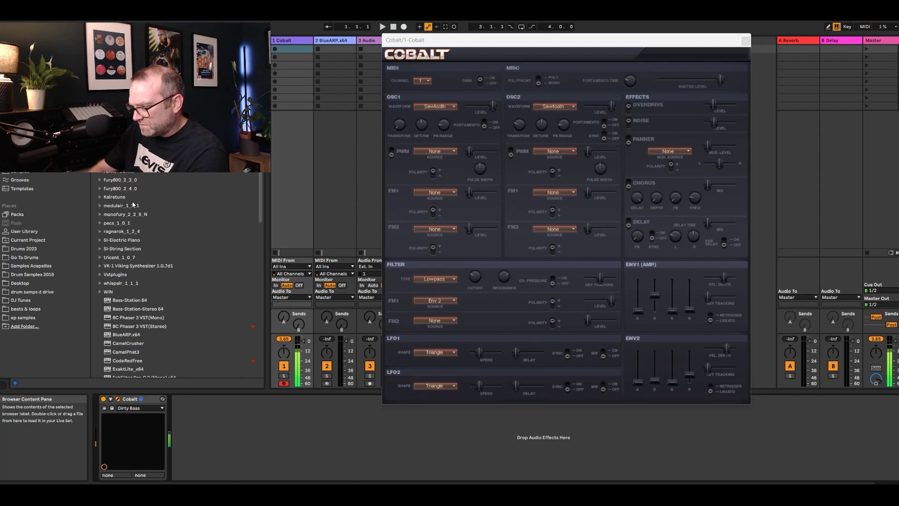
key(Down)
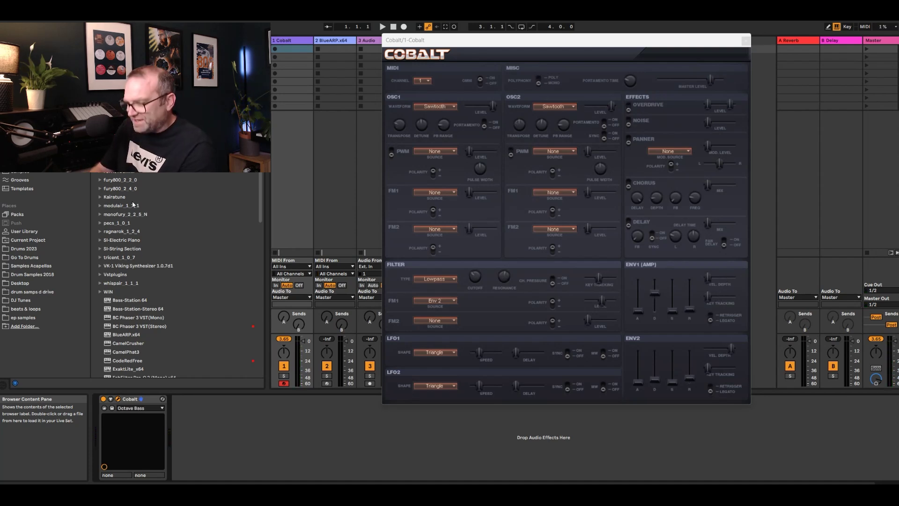
key(Down)
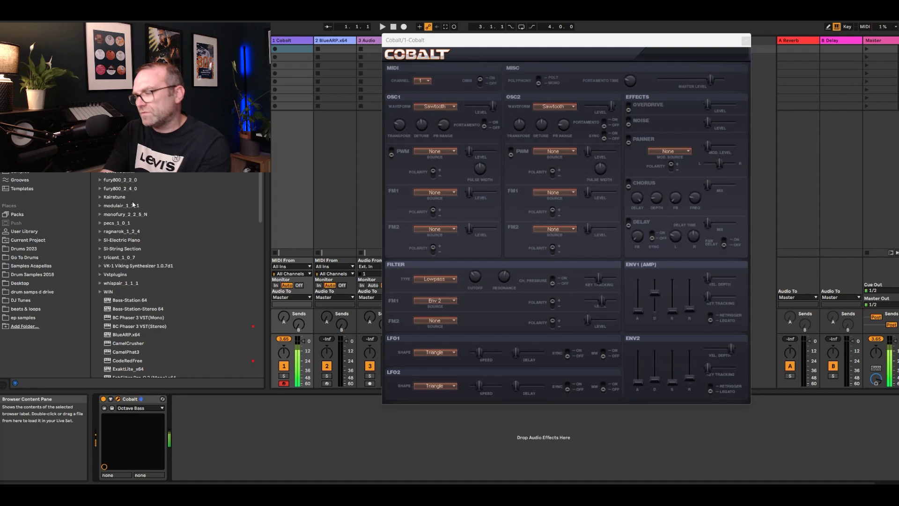
key(Down)
key(Down)
key(Down)
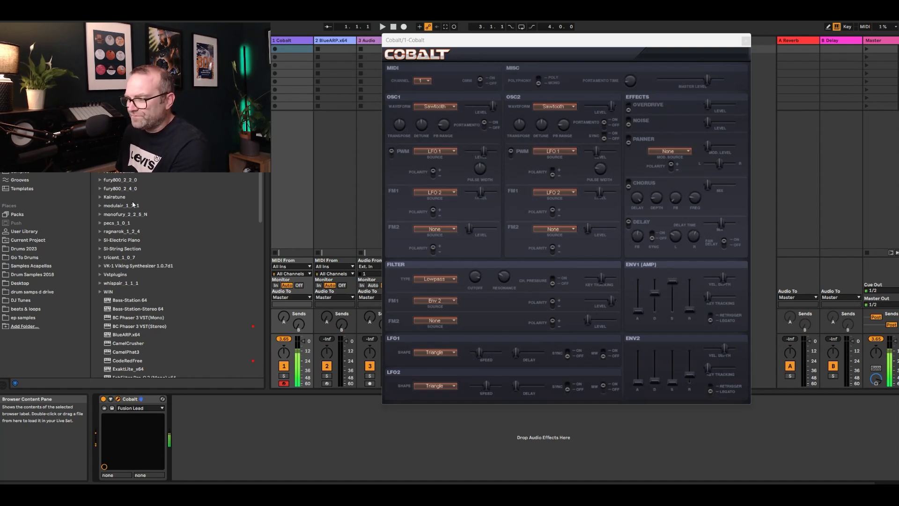
- Audition Cobalt's Control Panel preset and switch to the Electric Lead preset
click(139, 408)
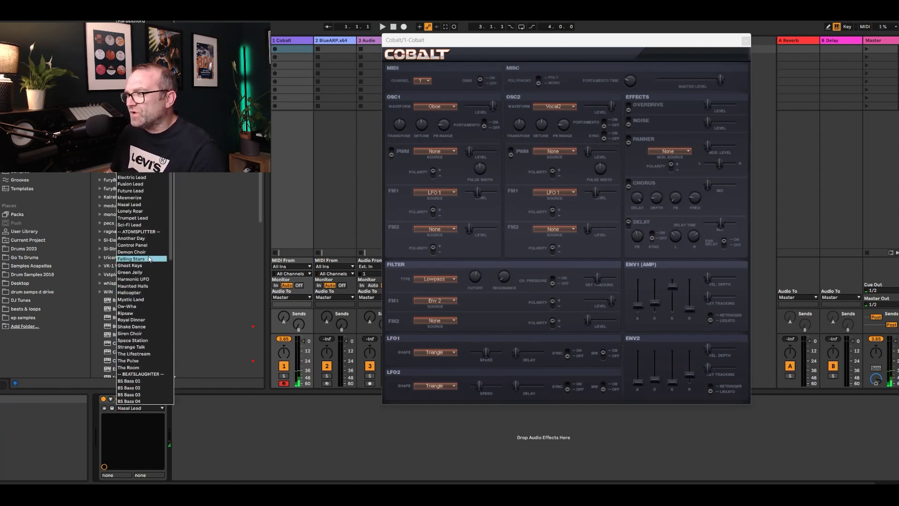
click(147, 245)
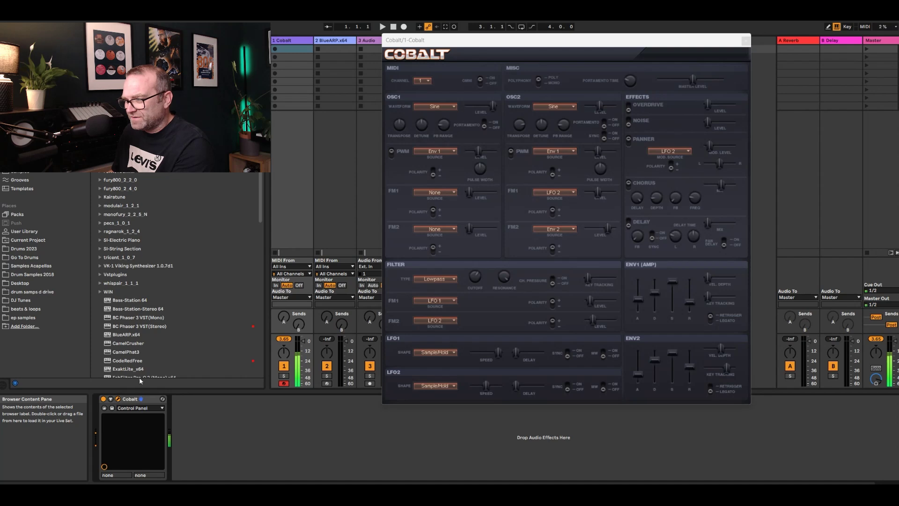
click(135, 410)
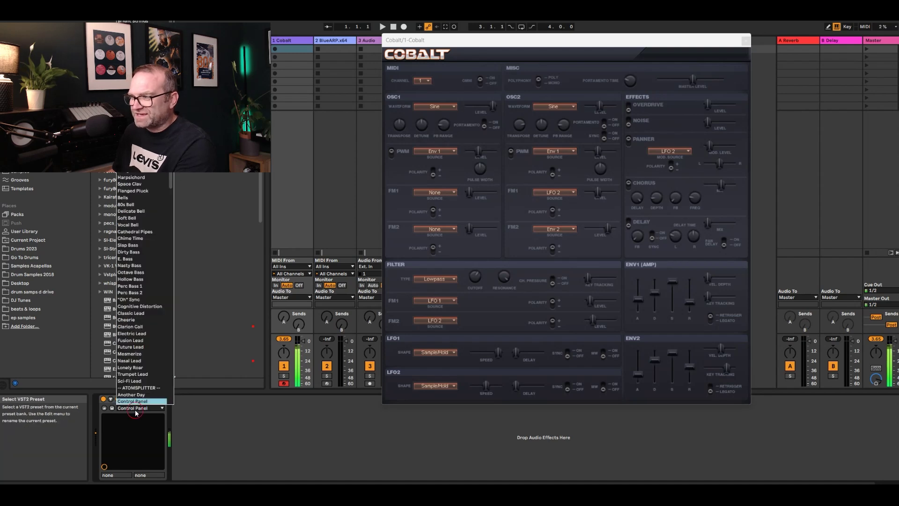
click(136, 334)
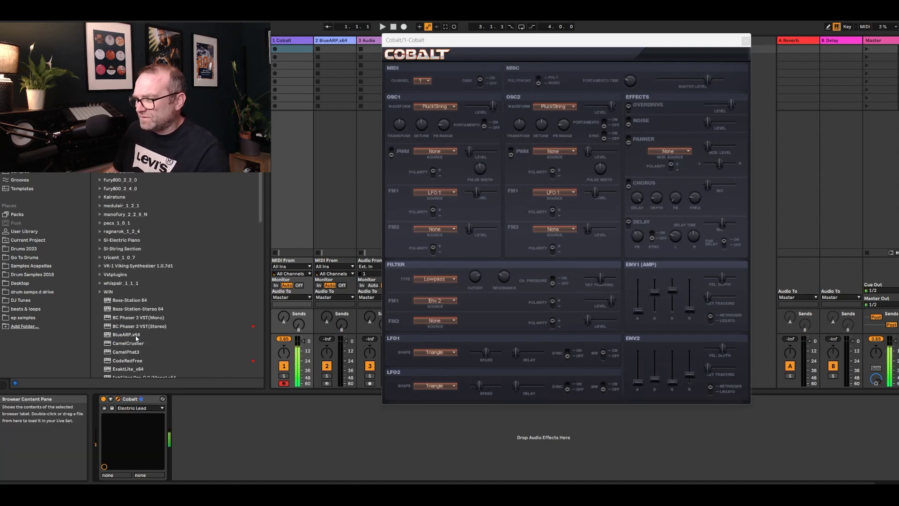
- Browse further through Cobalt's preset list and load the Falling Stars preset
click(142, 409)
scroll(167, 273, down, 15)
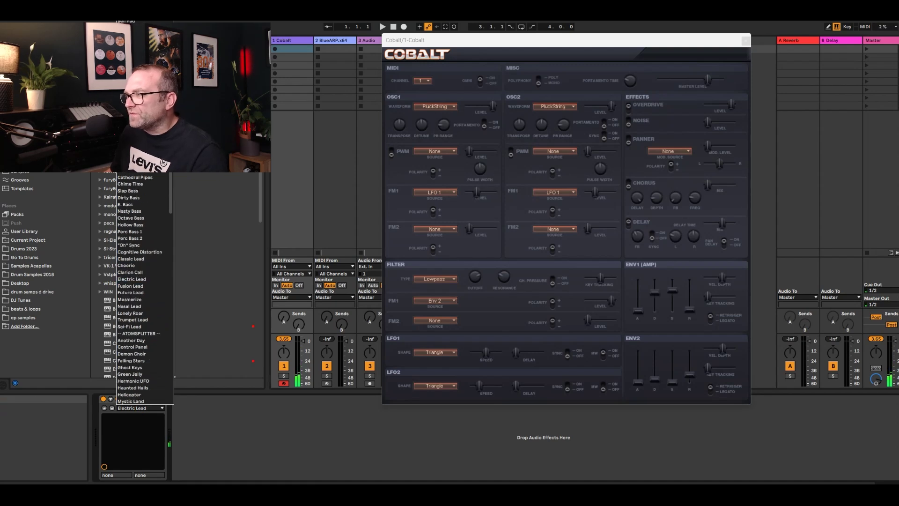
scroll(168, 273, up, 10)
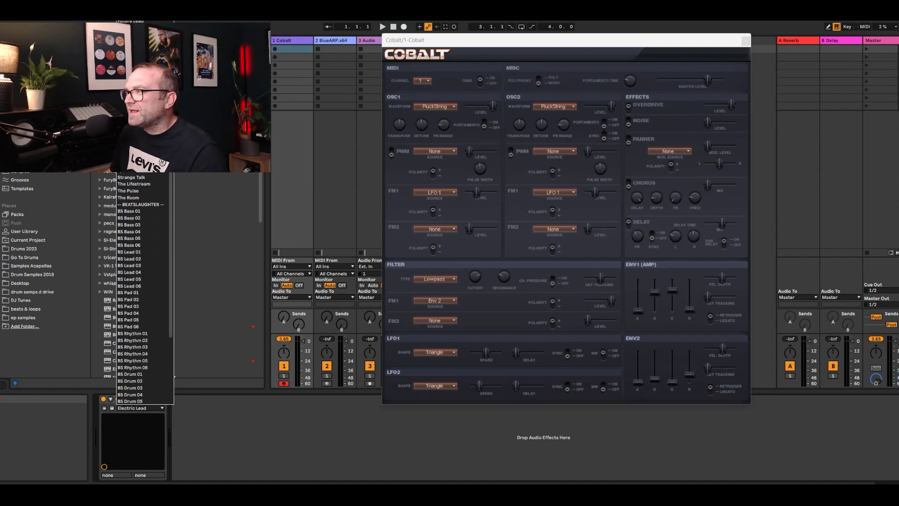
click(140, 277)
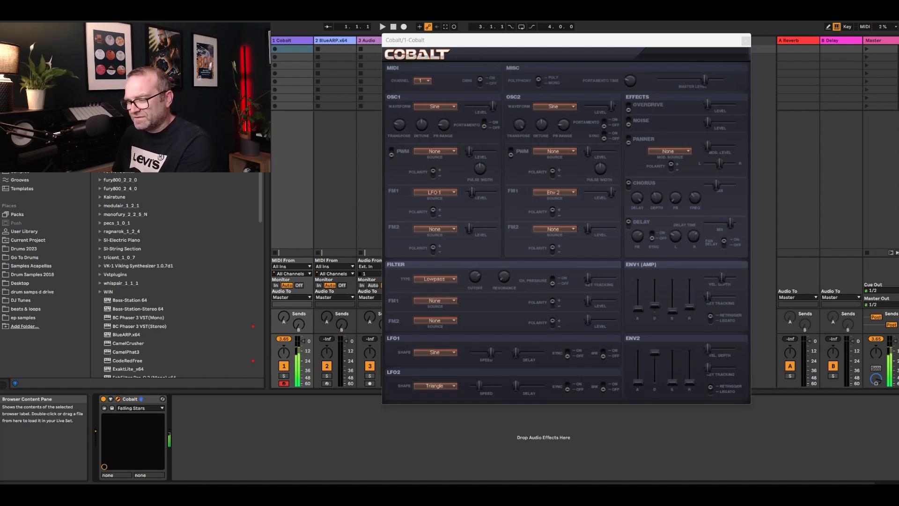
- Advance Cobalt to the Green Jelly preset and close the plug-in window
key(Down)
key(Down)
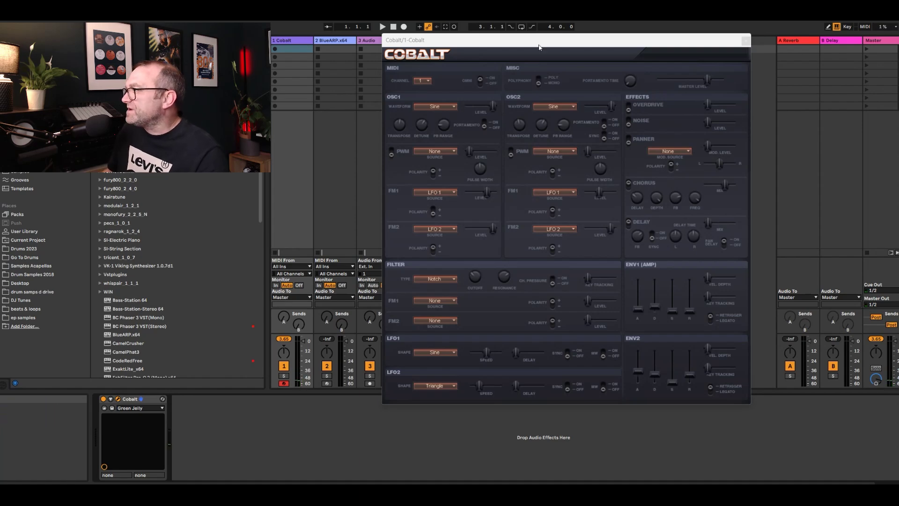
drag(539, 46, 461, 45)
click(646, 41)
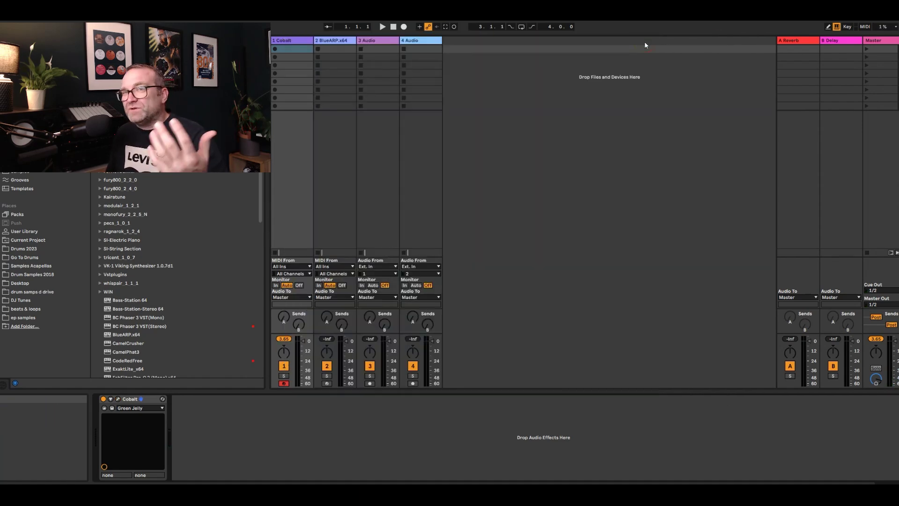